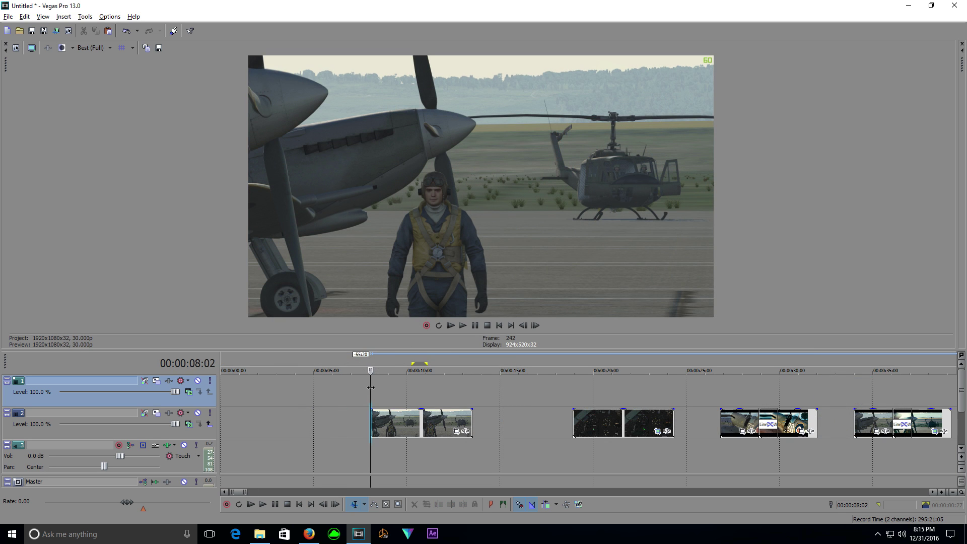
# Step: Copy the pilot-and-Spitfire clip from track 2 and paste it onto track 1
pyautogui.moveTo(370, 387); pyautogui.dragTo(412, 392)
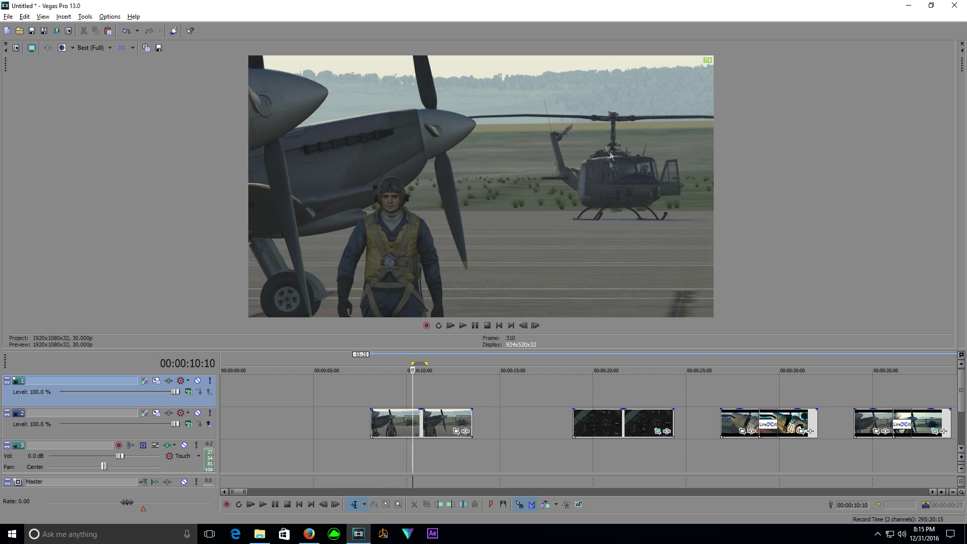
pyautogui.moveTo(412, 390); pyautogui.dragTo(371, 396)
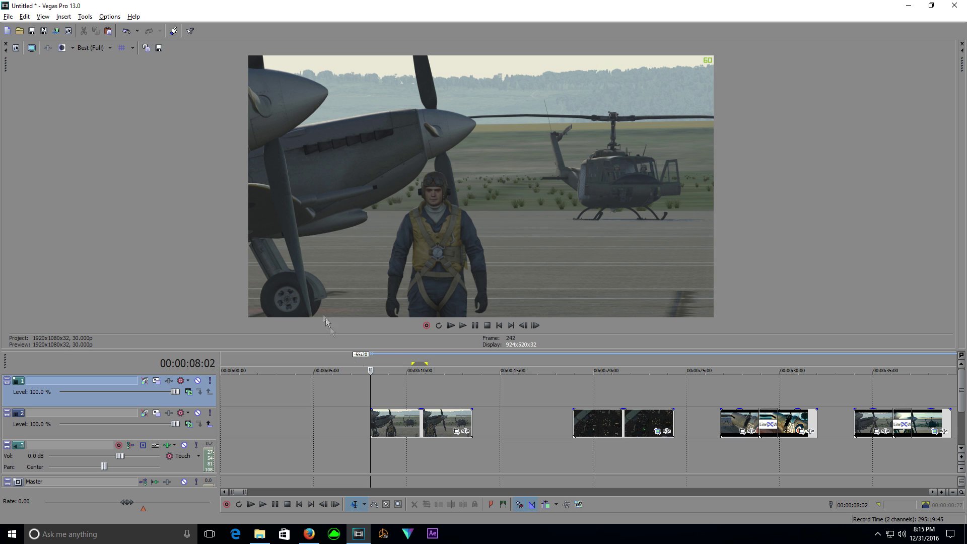
pyautogui.rightClick(394, 434)
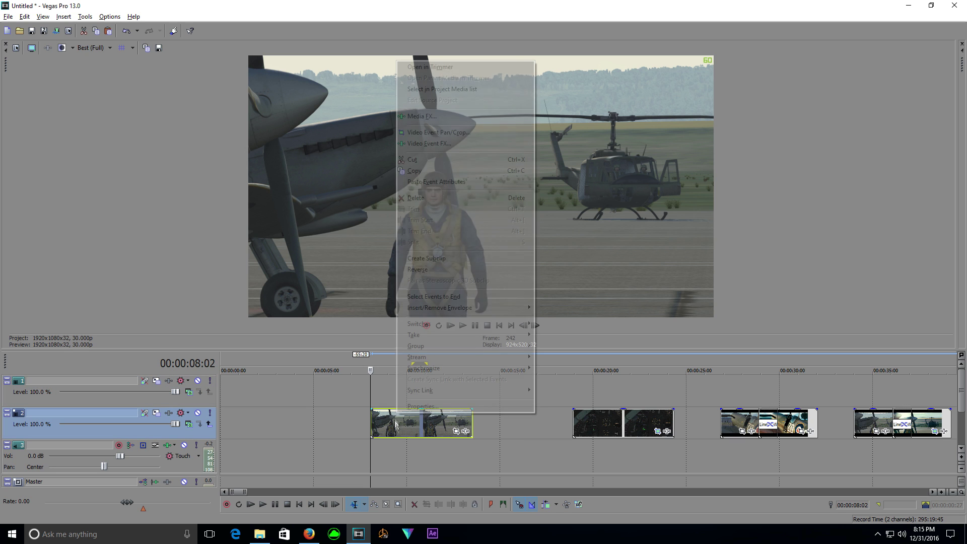
pyautogui.click(428, 174)
pyautogui.rightClick(393, 388)
pyautogui.click(403, 220)
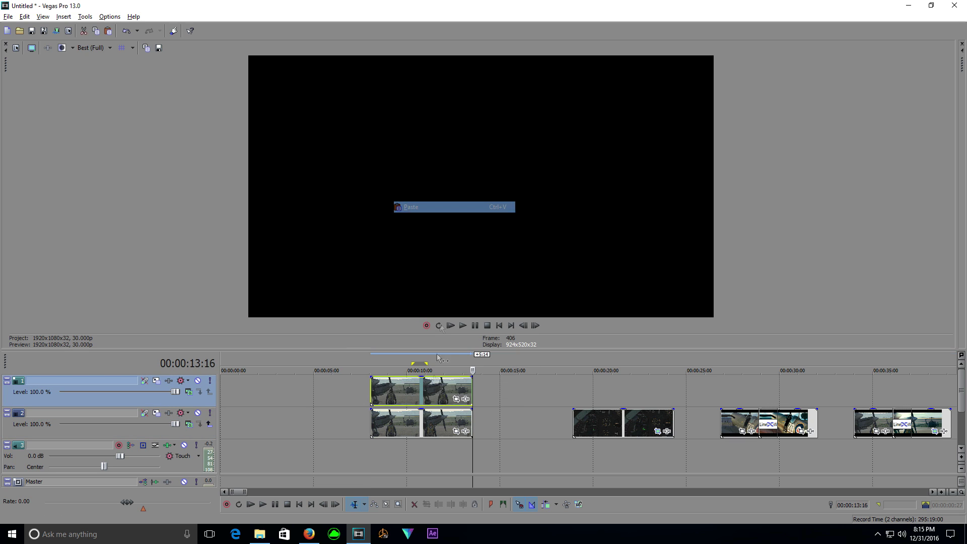
# Step: Park the playhead on frame 285, near 00:00:09:15
pyautogui.click(379, 390)
pyautogui.click(373, 390)
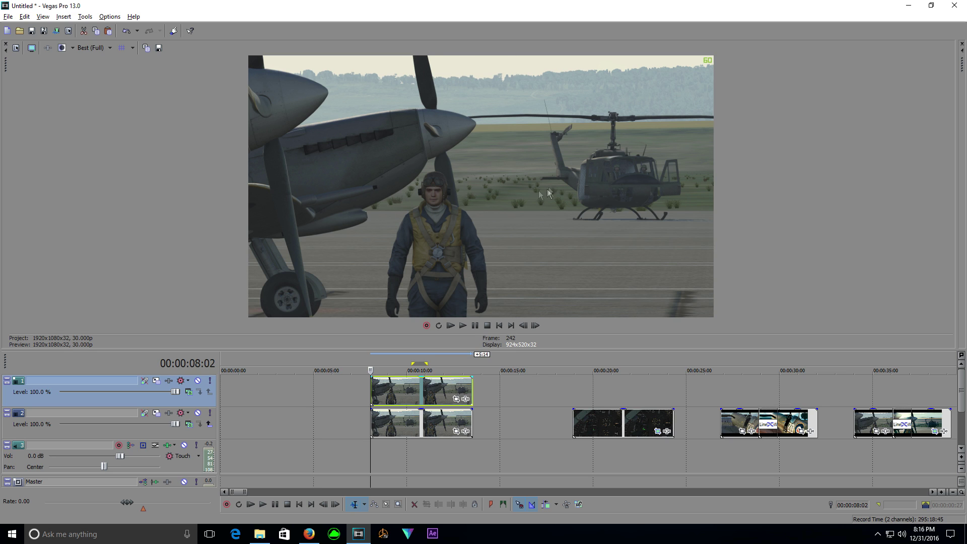
pyautogui.click(385, 397)
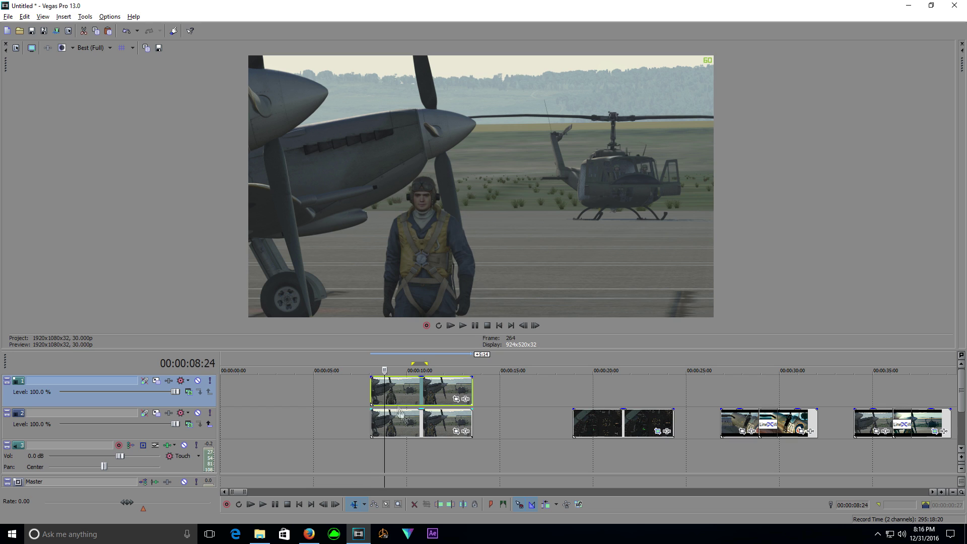
pyautogui.click(383, 387)
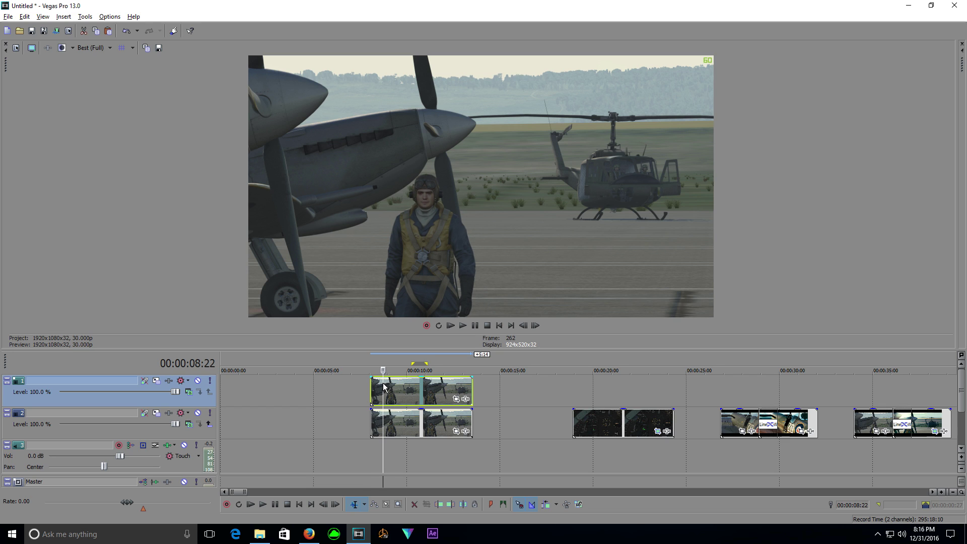
pyautogui.click(396, 386)
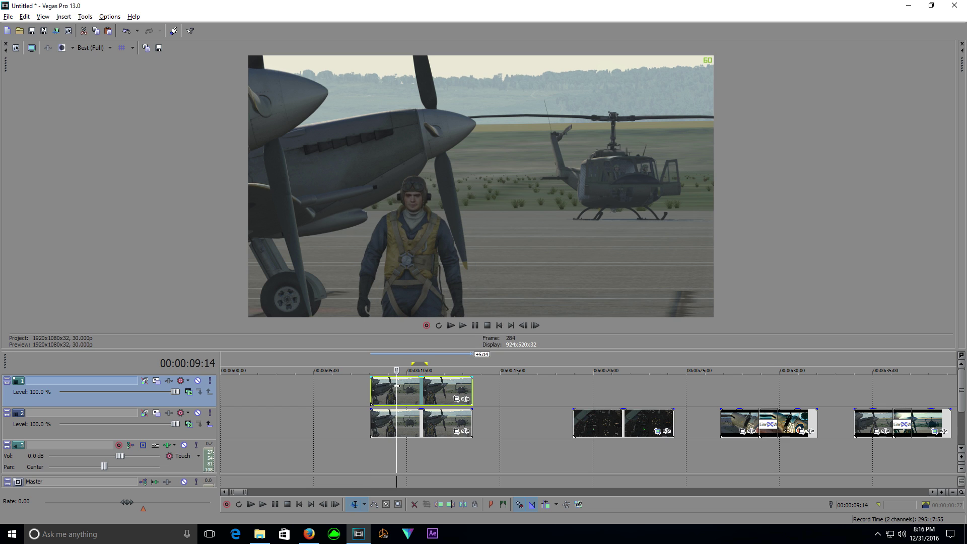
pyautogui.click(399, 388)
pyautogui.click(378, 388)
pyautogui.click(397, 388)
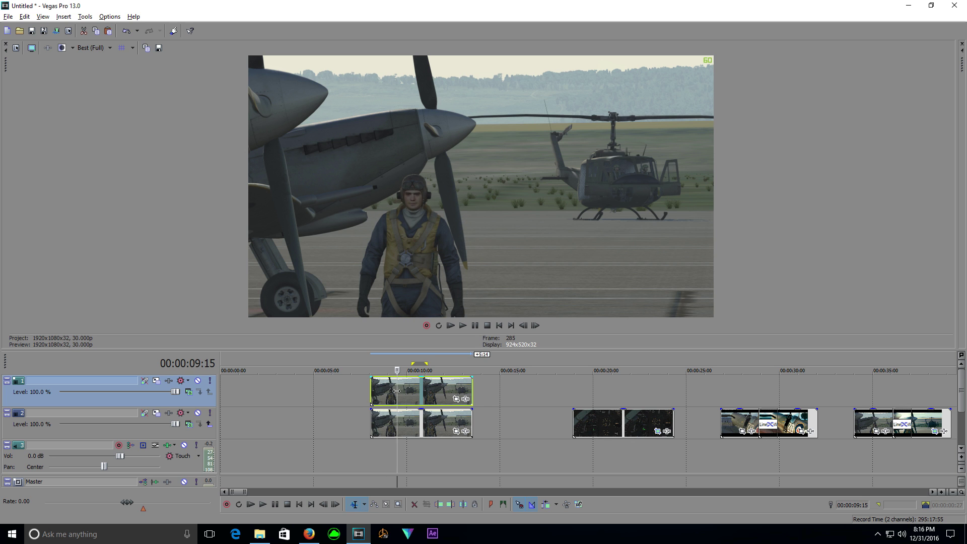
# Step: Apply Sony Defocus to the track 1 copy and move it ahead of Pan/Crop in the chain
pyautogui.click(465, 400)
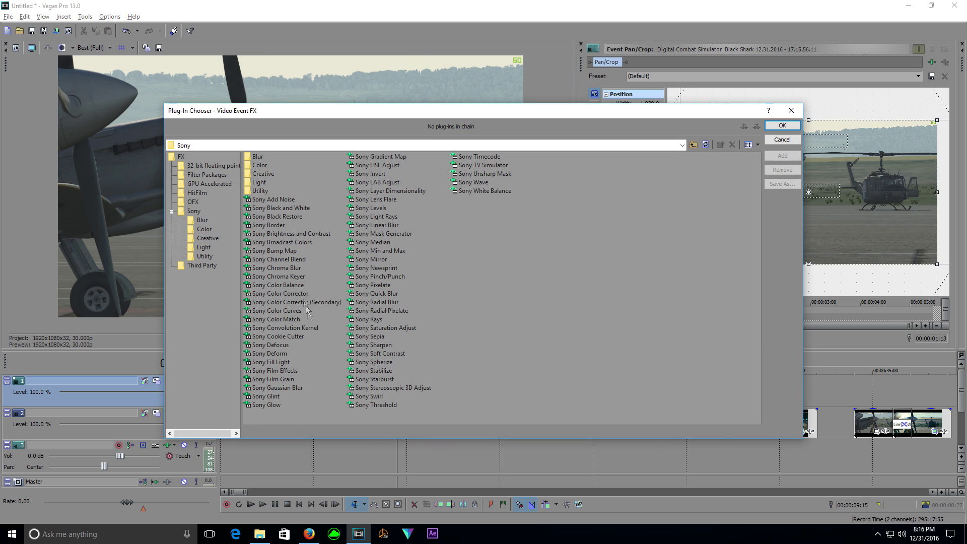
pyautogui.click(274, 353)
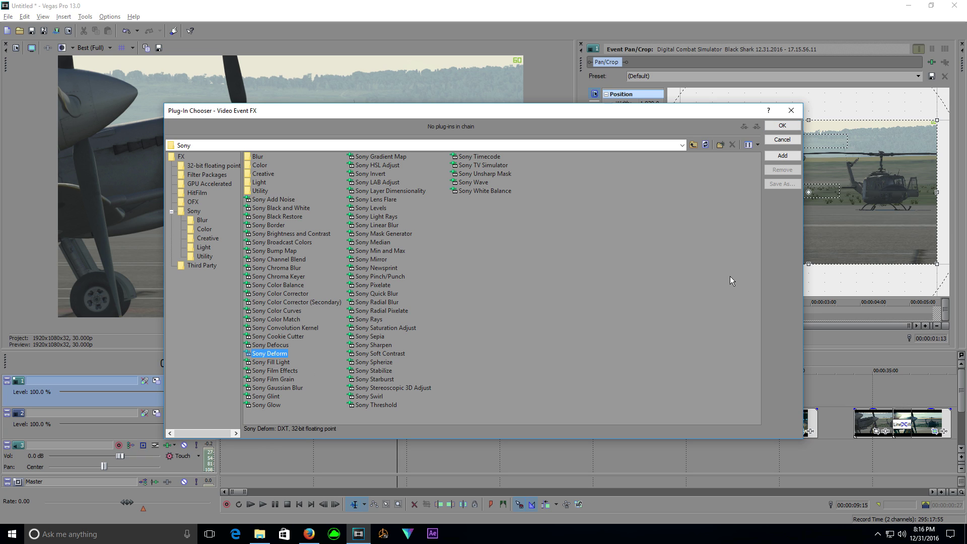
pyautogui.press('Up')
pyautogui.click(780, 157)
pyautogui.click(782, 125)
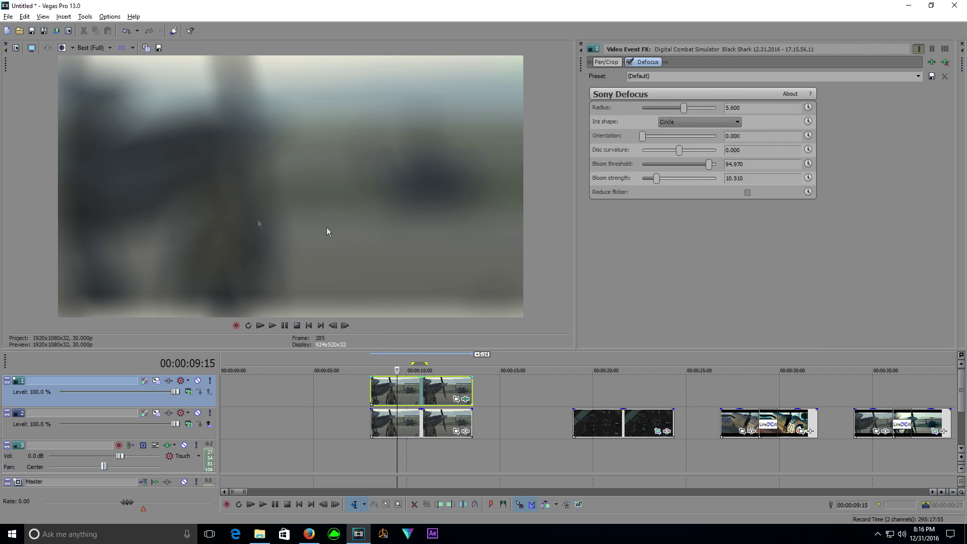
pyautogui.moveTo(647, 62); pyautogui.dragTo(590, 62)
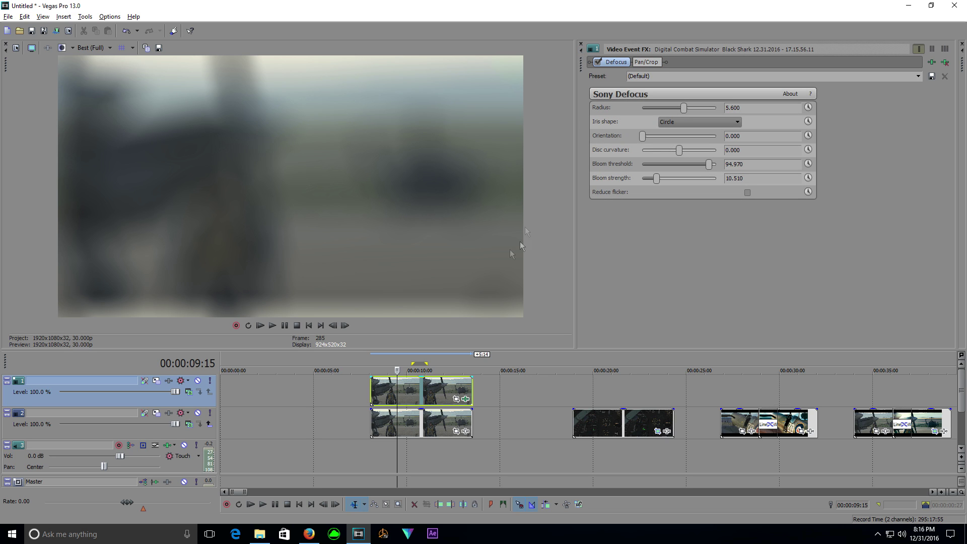
# Step: Draw a widened elliptical Pan/Crop mask around the pilot and Spitfire
pyautogui.click(645, 62)
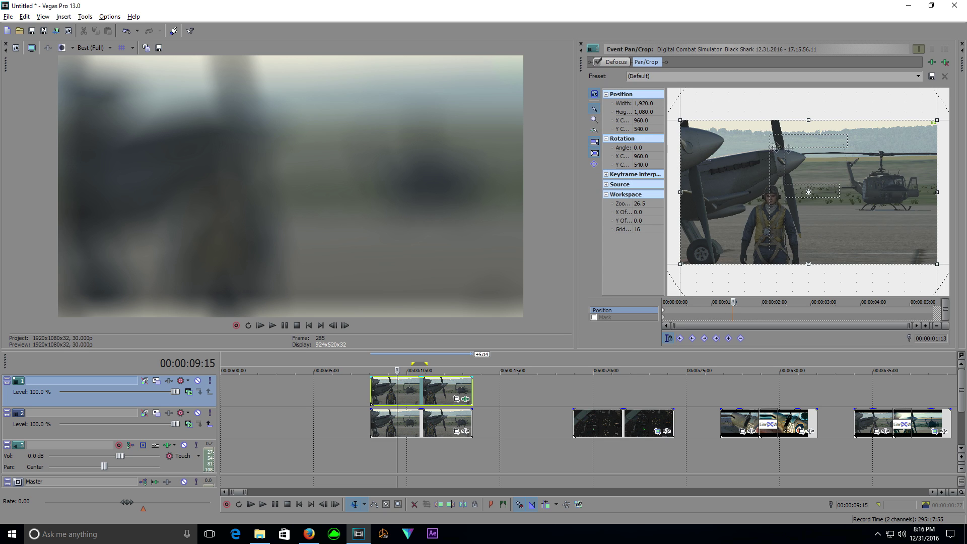
pyautogui.click(626, 318)
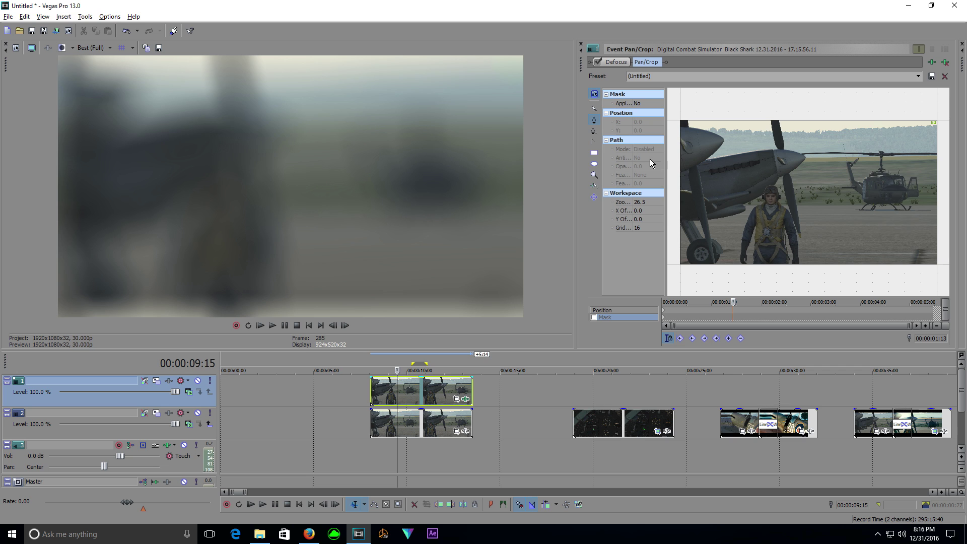
pyautogui.click(595, 164)
pyautogui.moveTo(673, 132); pyautogui.dragTo(806, 309)
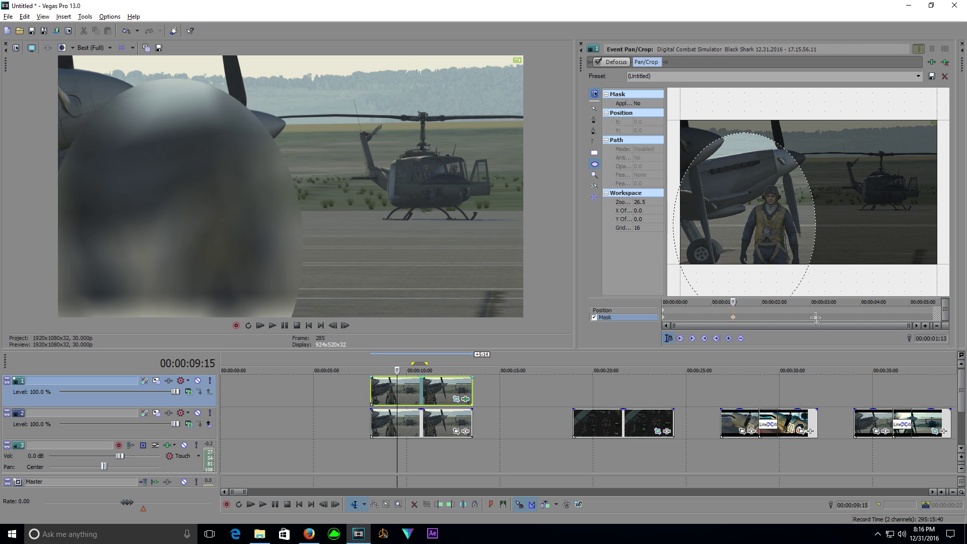
pyautogui.scroll(-1, 688, 221)
pyautogui.moveTo(685, 221); pyautogui.dragTo(616, 223)
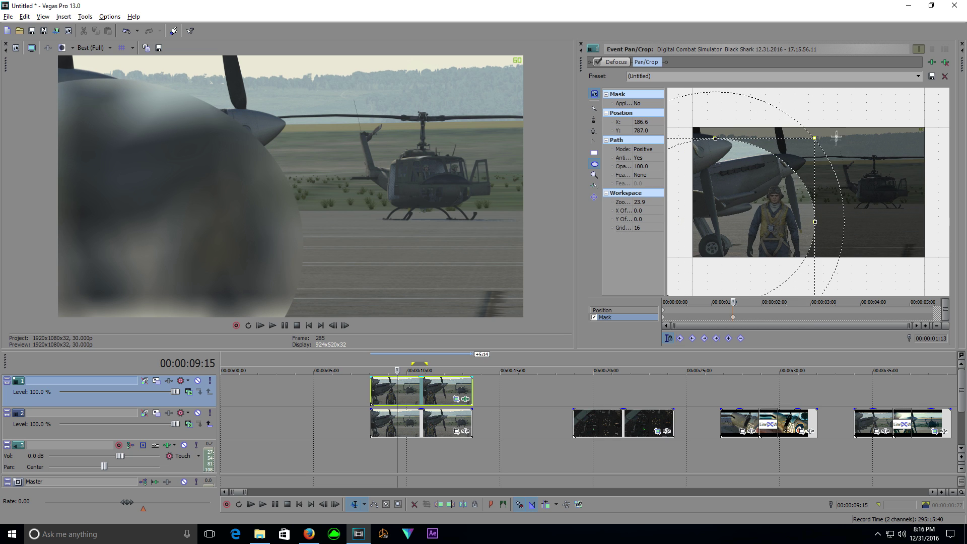
pyautogui.moveTo(815, 222); pyautogui.dragTo(819, 222)
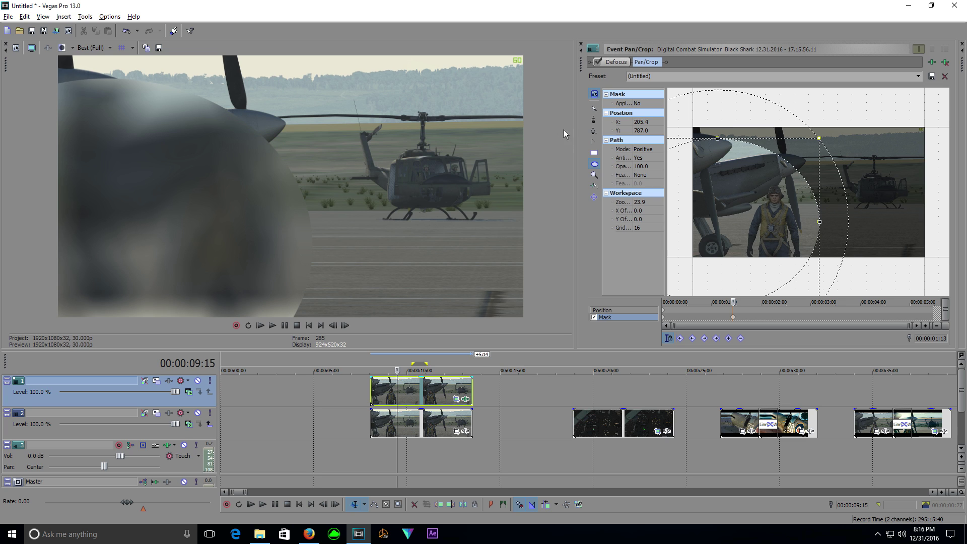
# Step: Set the mask to Negative mode with feather type Both at 50%
pyautogui.click(643, 150)
pyautogui.click(652, 162)
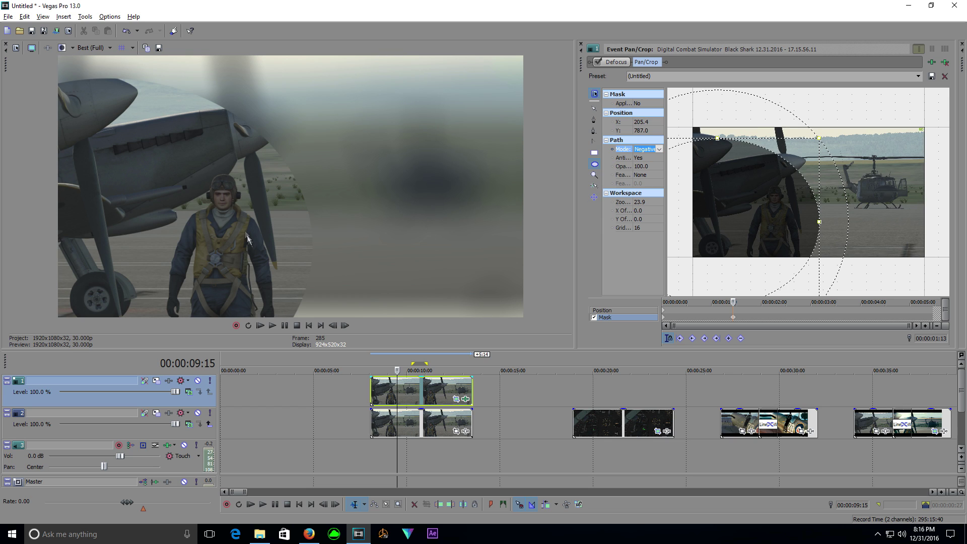
pyautogui.click(650, 174)
pyautogui.click(647, 195)
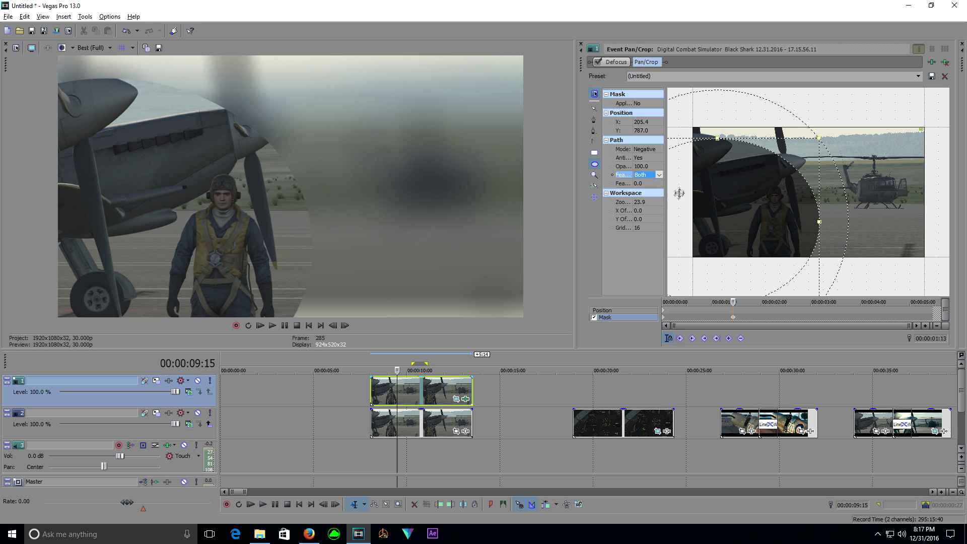
pyautogui.click(649, 183)
pyautogui.click(659, 183)
pyautogui.moveTo(638, 191); pyautogui.dragTo(681, 200)
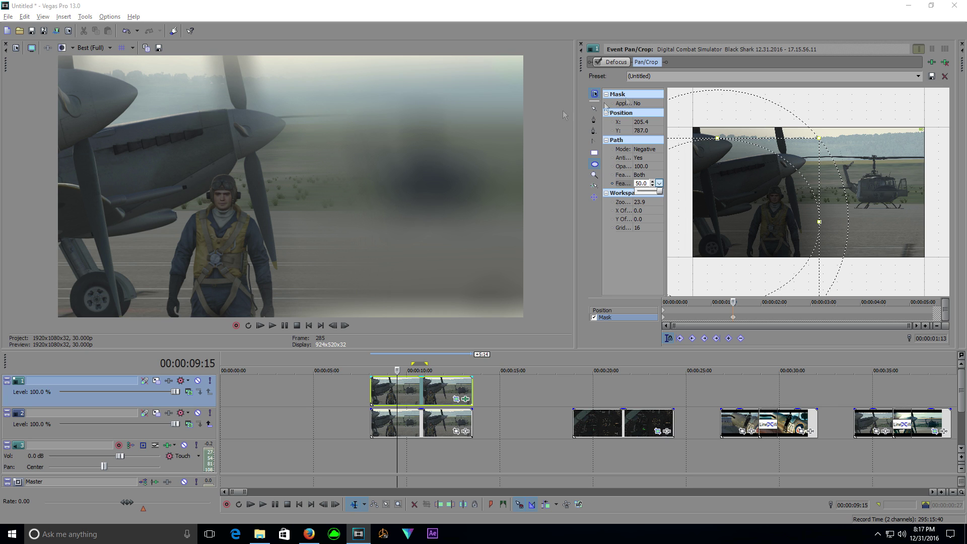
pyautogui.click(614, 61)
# Step: Set the Defocus radius to 0.476
pyautogui.click(745, 109)
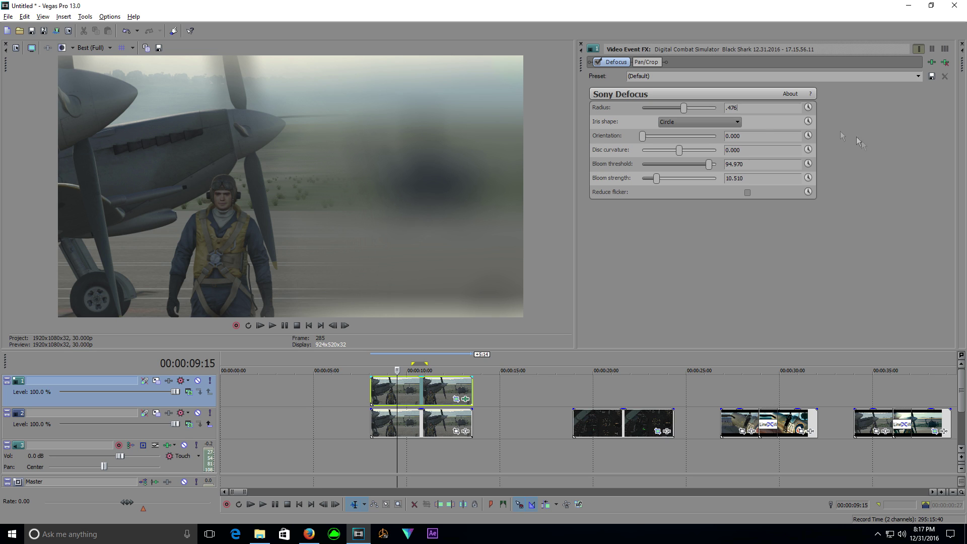
pyautogui.press('Return')
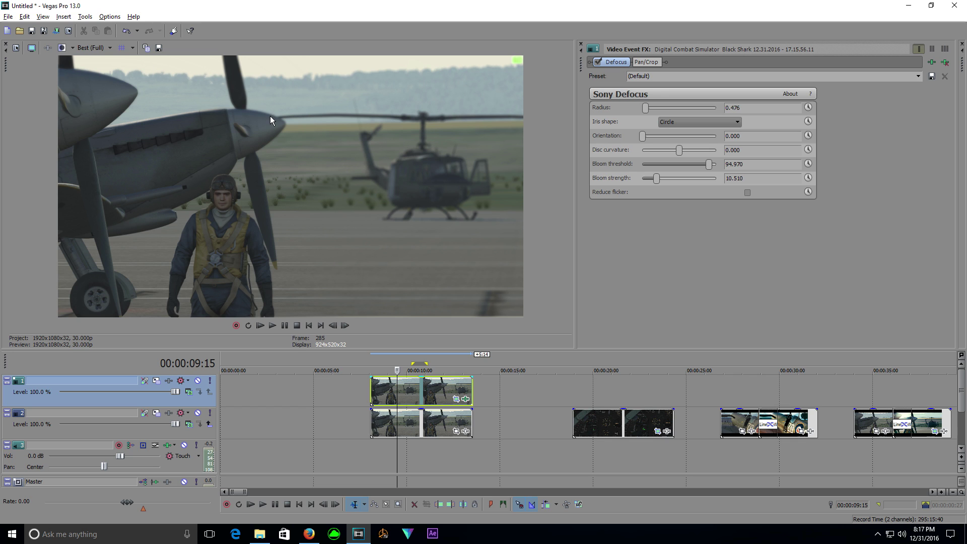
pyautogui.moveTo(397, 395); pyautogui.dragTo(381, 401)
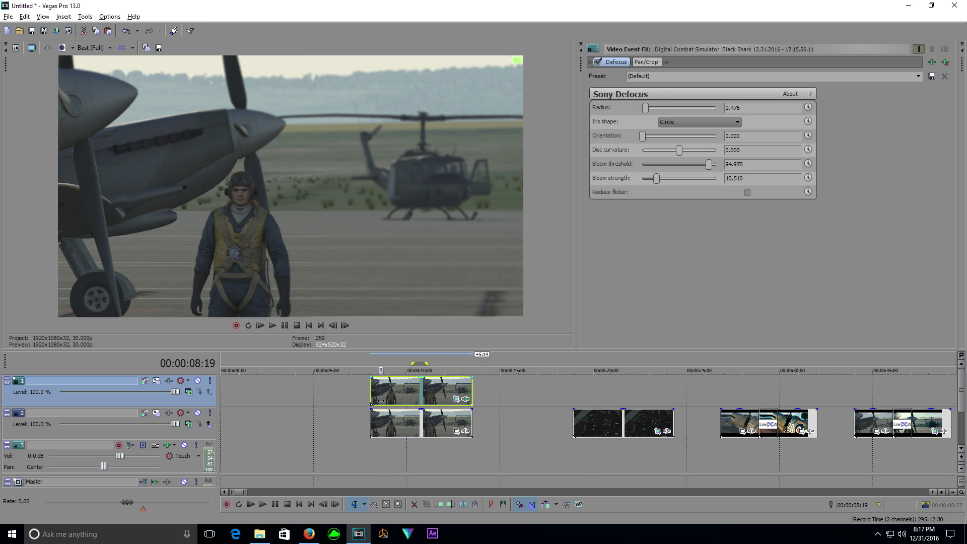
# Step: Align the track 1 copy with the track 2 clip and play back to check the masked blur
pyautogui.click(647, 62)
pyautogui.click(664, 320)
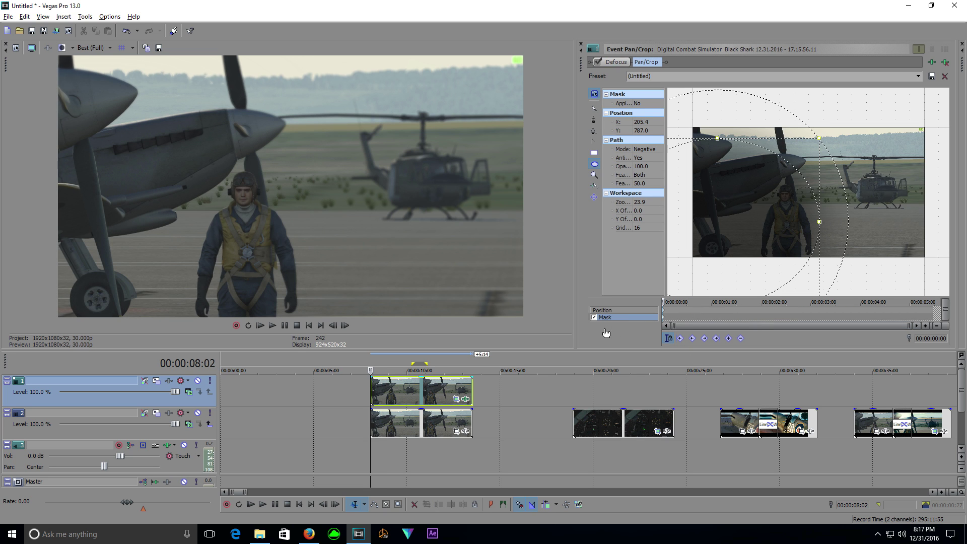
pyautogui.click(378, 392)
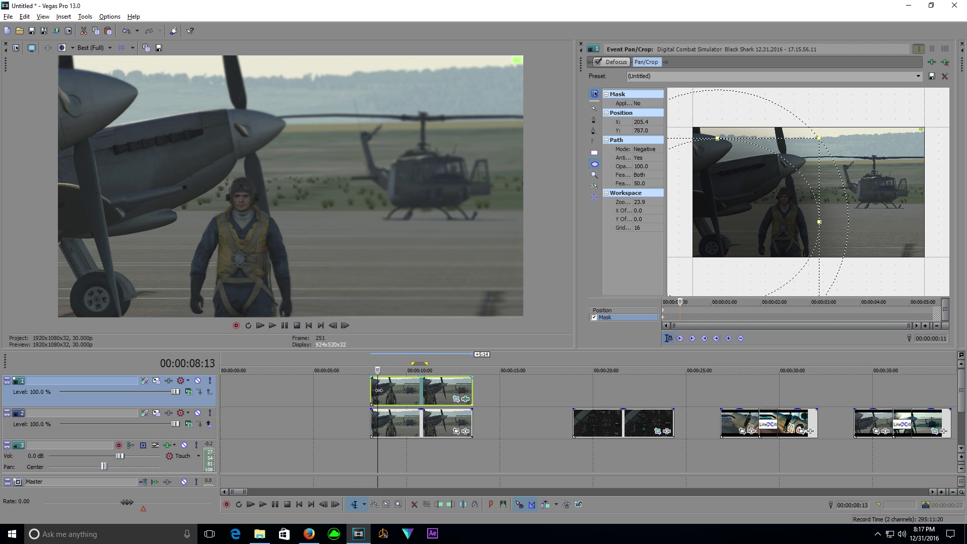
pyautogui.click(393, 408)
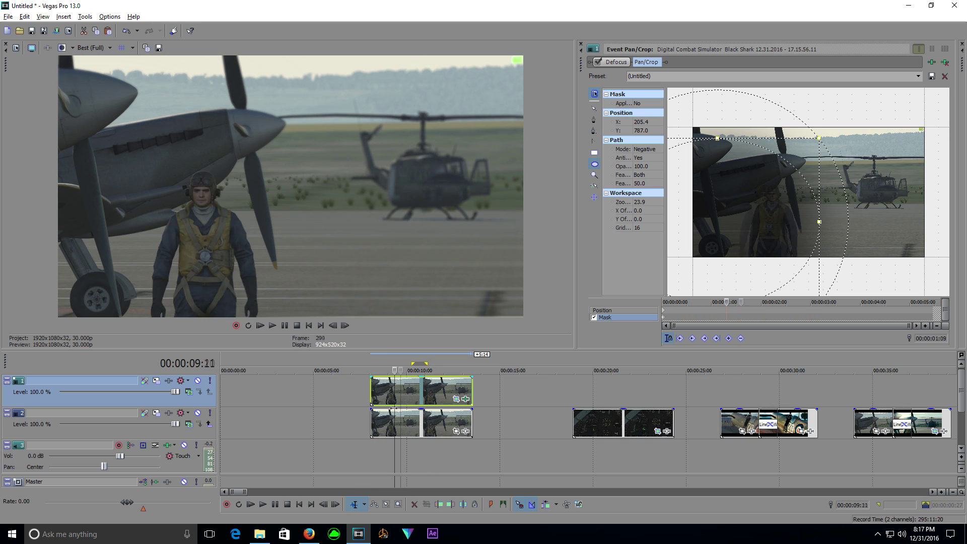
pyautogui.press('space')
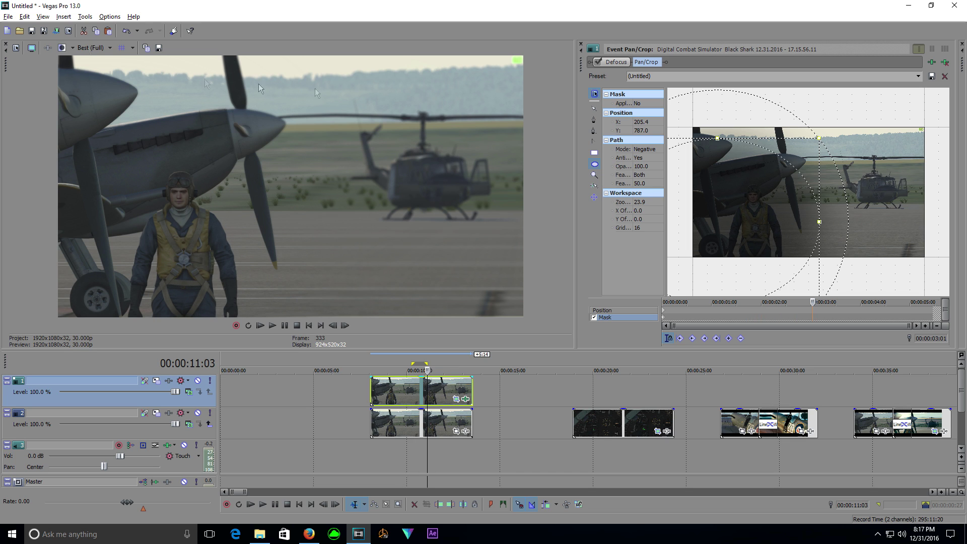
pyautogui.moveTo(434, 400)
pyautogui.mouseDown()
pyautogui.moveTo(409, 409)
pyautogui.moveTo(433, 403)
pyautogui.mouseUp()
pyautogui.click(375, 371)
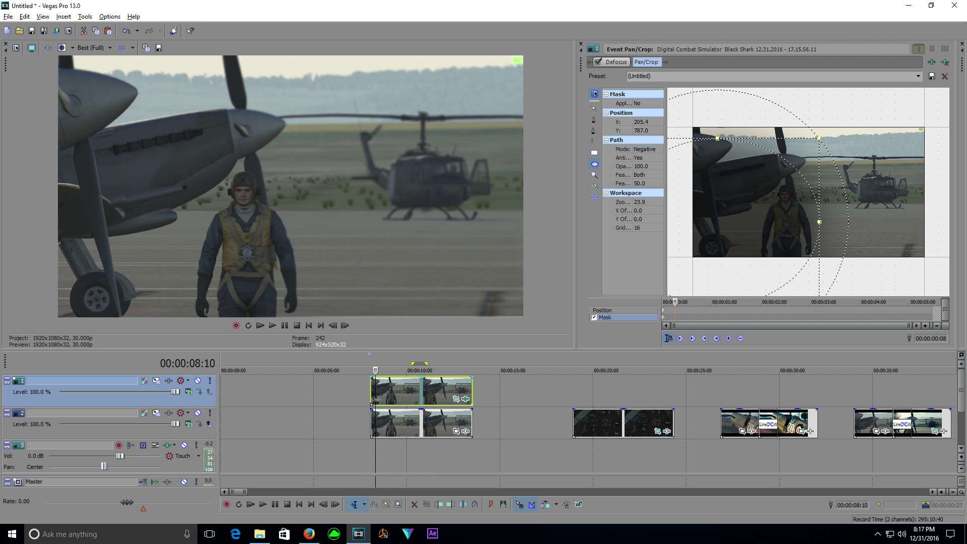
pyautogui.press('Return')
pyautogui.press('Return')
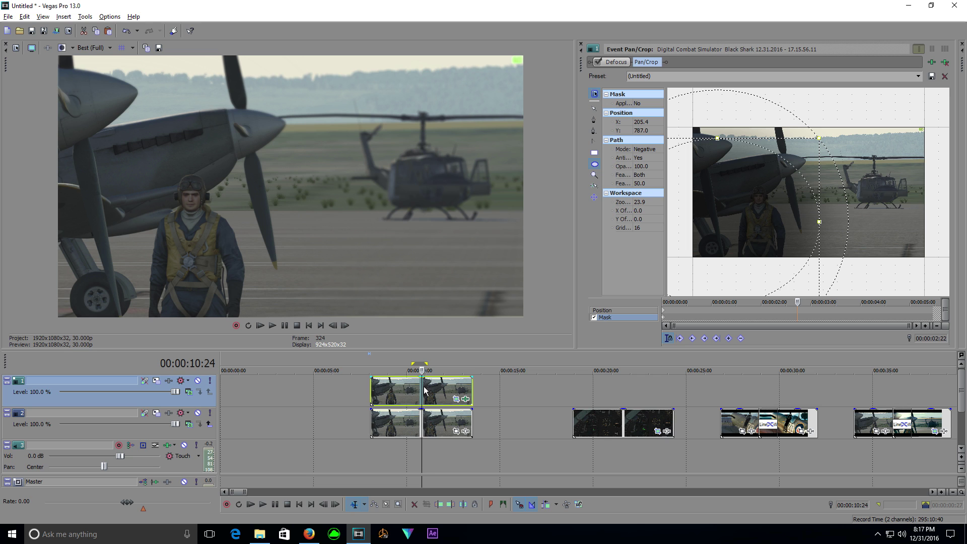
# Step: Delete the elliptical mask at 00:00:09:05
pyautogui.click(392, 390)
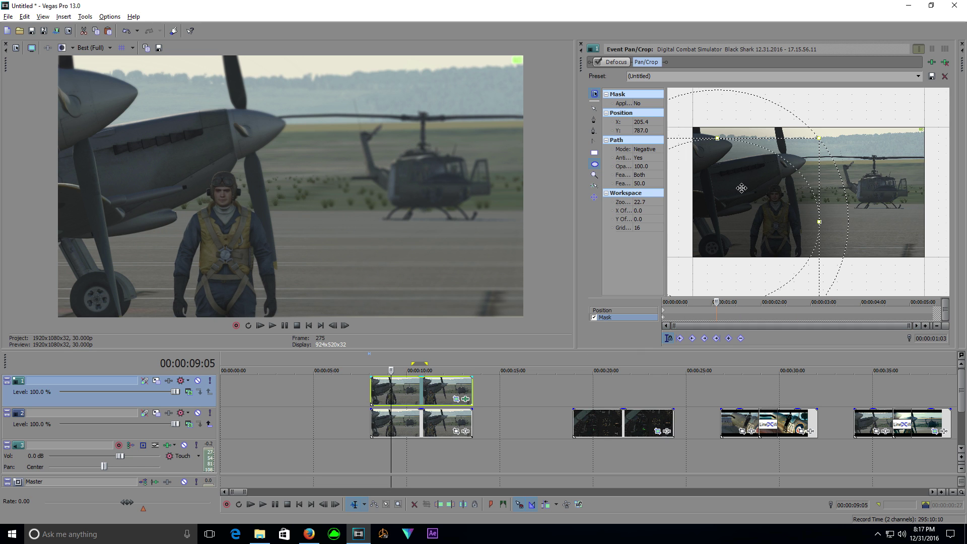
pyautogui.scroll(-2, 733, 222)
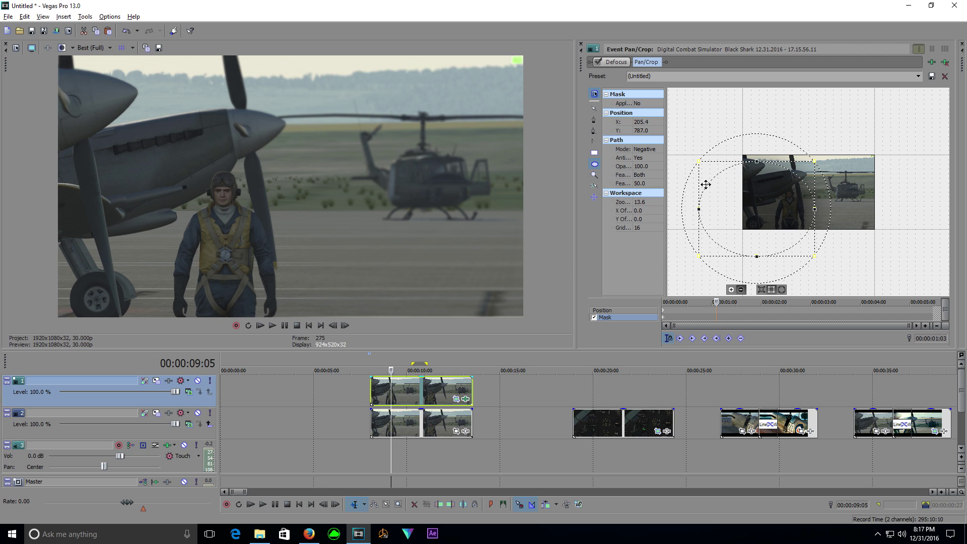
pyautogui.press('Delete')
pyautogui.click(594, 120)
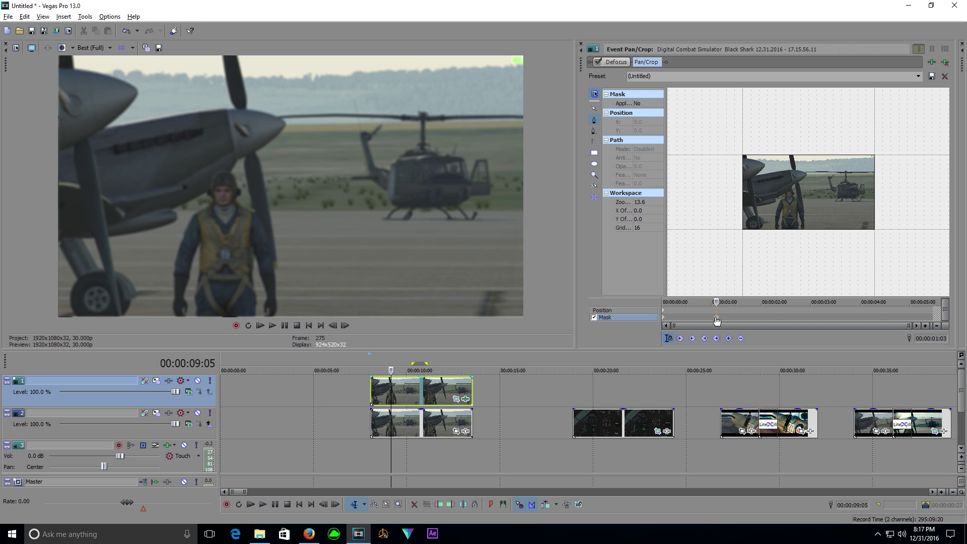
pyautogui.hotkey('ctrl', 'z')
pyautogui.press('Home')
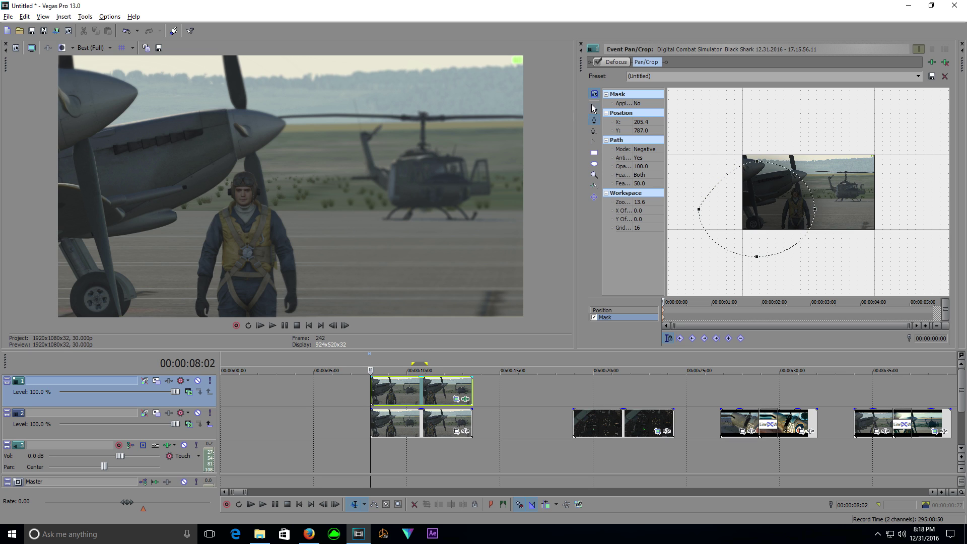
pyautogui.press('Delete')
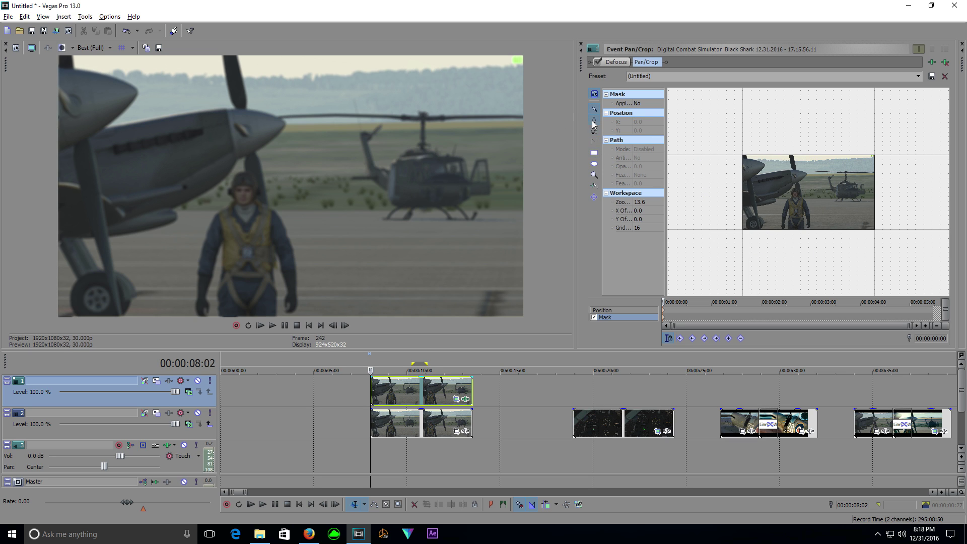
# Step: Trace a closed freehand mask path around the pilot and Spitfire
pyautogui.click(733, 158)
pyautogui.click(758, 162)
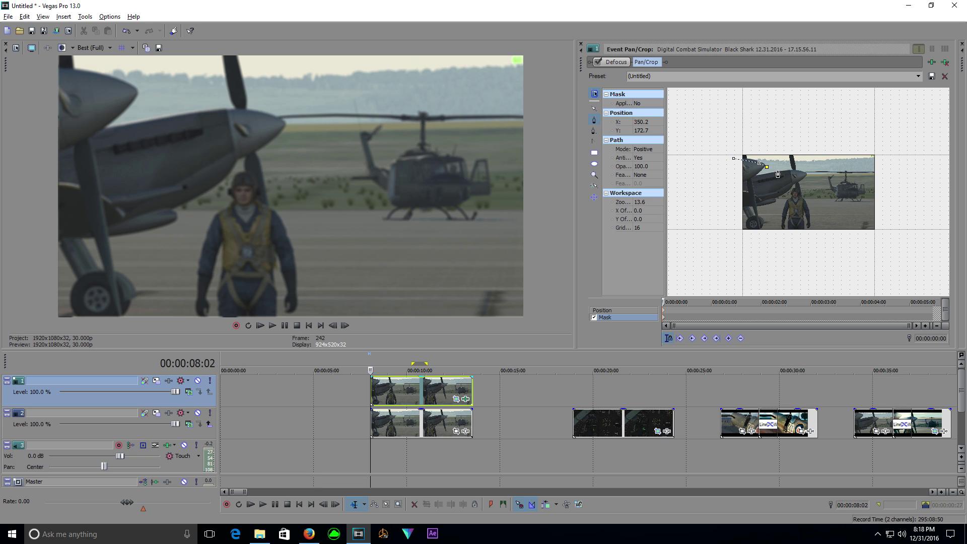
pyautogui.click(807, 173)
pyautogui.click(889, 275)
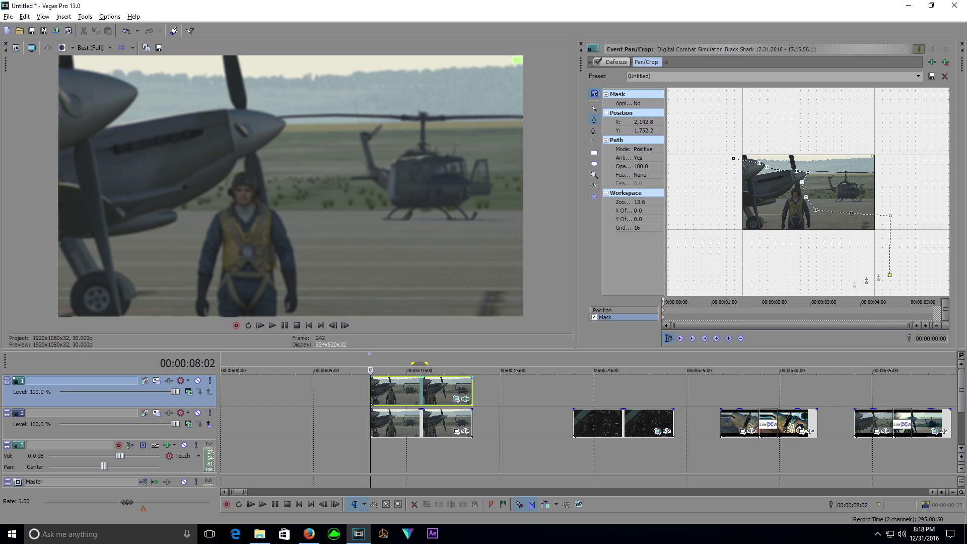
pyautogui.click(709, 264)
pyautogui.click(715, 187)
pyautogui.click(734, 158)
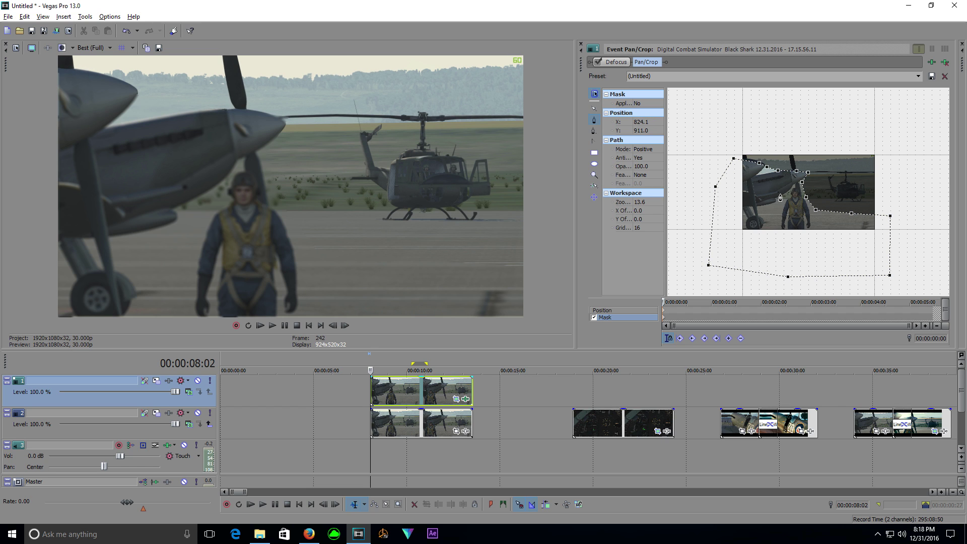
# Step: Set the freehand mask to Negative with feather type Both at 50.0
pyautogui.click(647, 149)
pyautogui.click(660, 164)
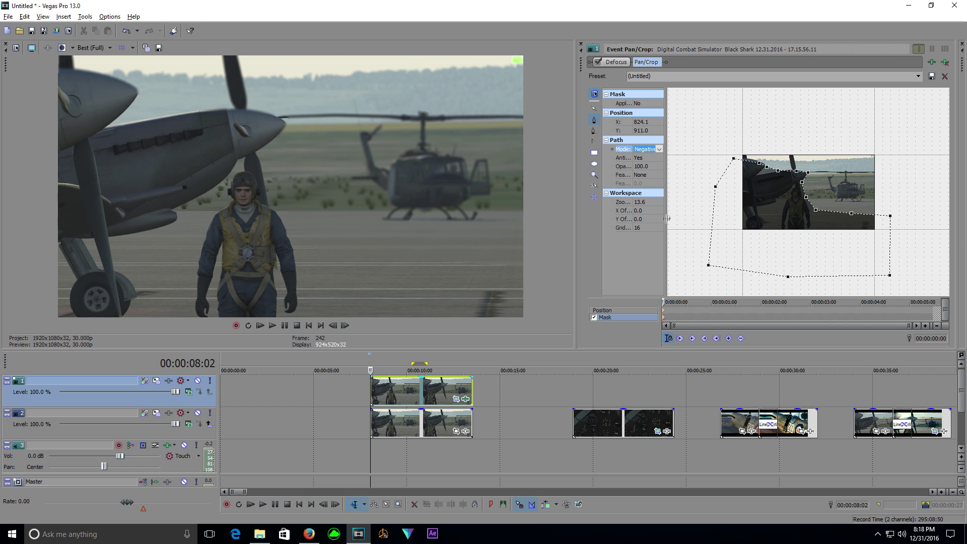
pyautogui.click(649, 175)
pyautogui.click(643, 203)
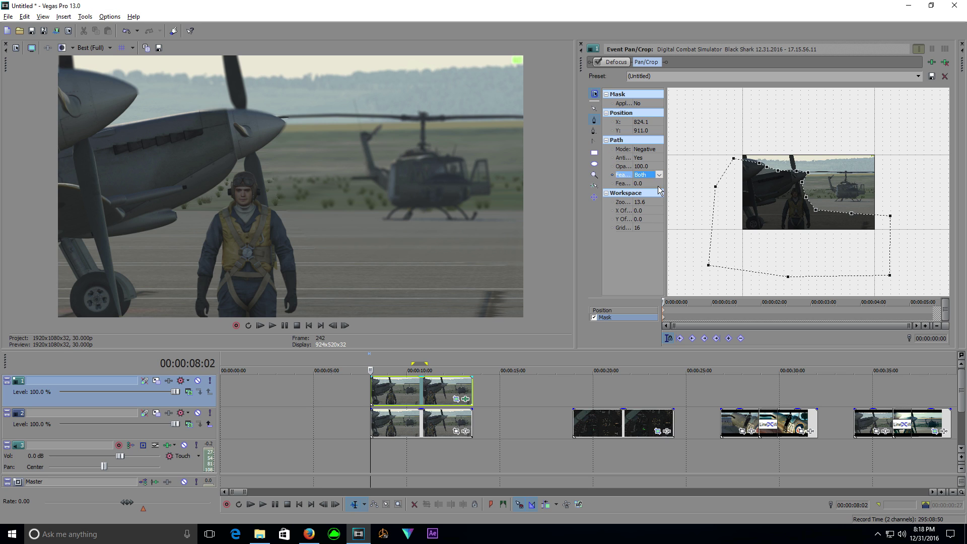
pyautogui.press('Tab')
pyautogui.click(659, 183)
pyautogui.moveTo(636, 192); pyautogui.dragTo(683, 198)
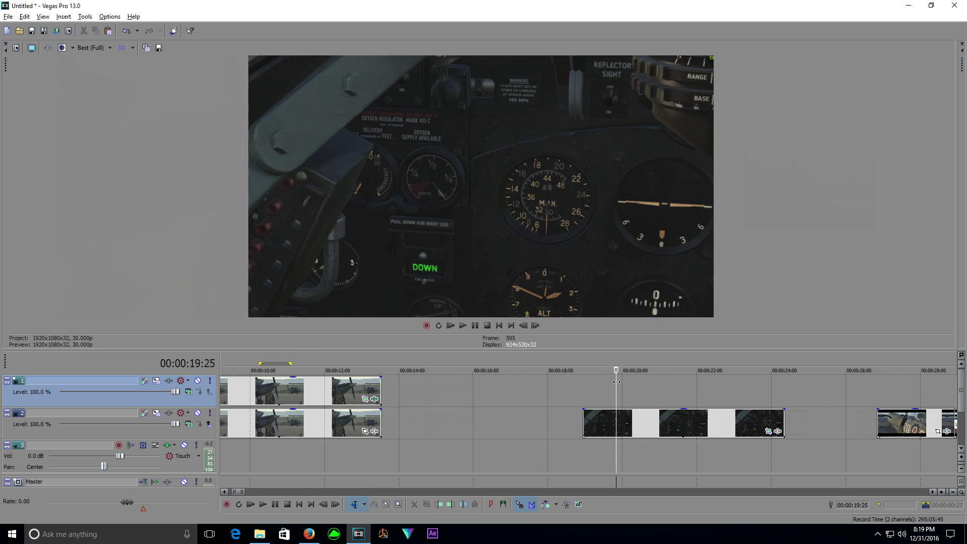
pyautogui.moveTo(615, 393)
pyautogui.mouseDown()
pyautogui.moveTo(583, 393)
pyautogui.moveTo(617, 404)
pyautogui.mouseUp()
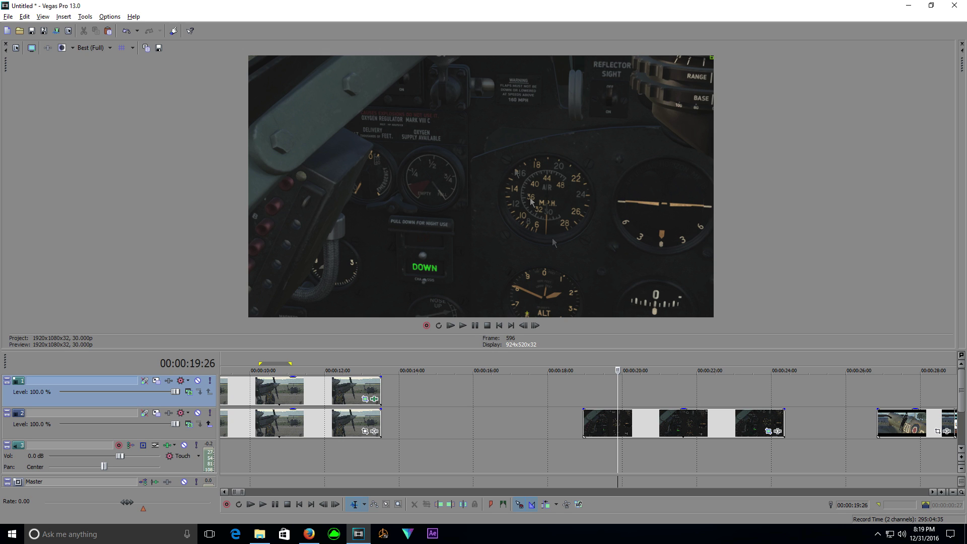
pyautogui.click(603, 389)
pyautogui.moveTo(603, 388)
pyautogui.mouseDown()
pyautogui.moveTo(582, 391)
pyautogui.moveTo(620, 391)
pyautogui.mouseUp()
pyautogui.press('space')
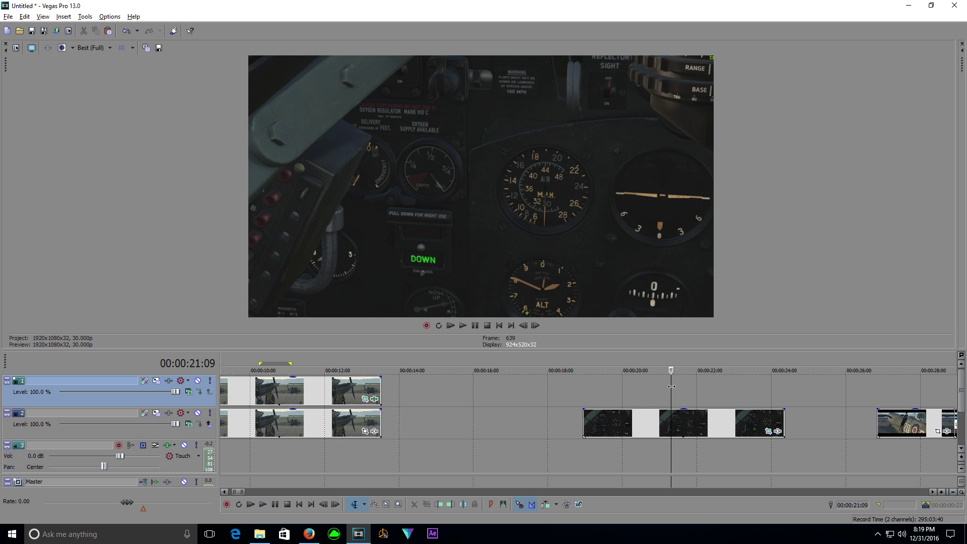
pyautogui.moveTo(671, 390); pyautogui.dragTo(646, 390)
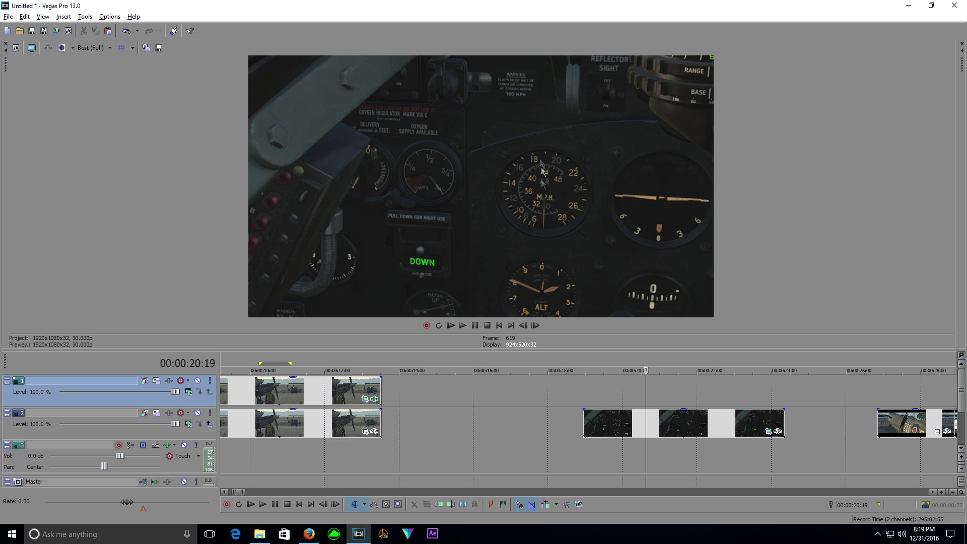
pyautogui.moveTo(645, 392); pyautogui.dragTo(594, 392)
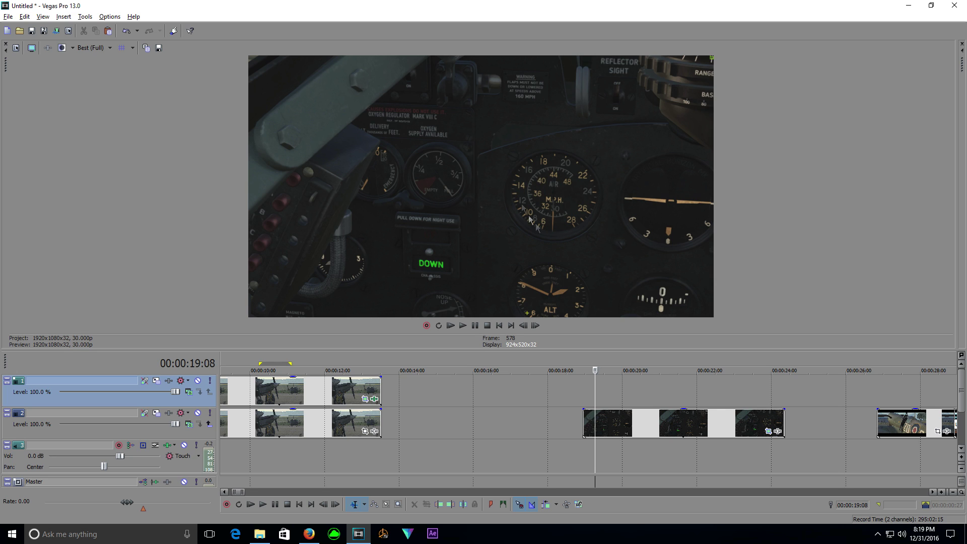
# Step: Copy the track 2 cockpit clip and paste it onto track 1
pyautogui.click(583, 382)
pyautogui.rightClick(780, 431)
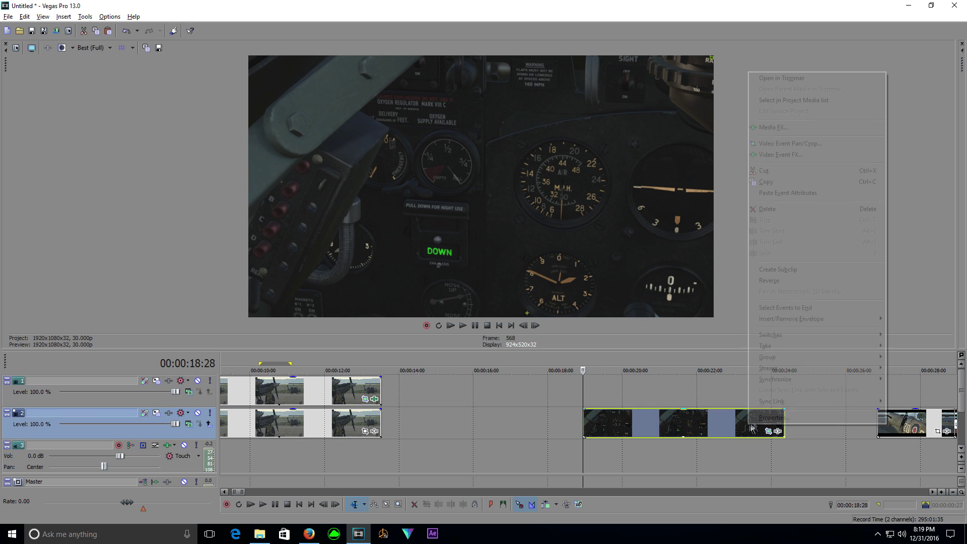
pyautogui.click(775, 182)
pyautogui.rightClick(639, 383)
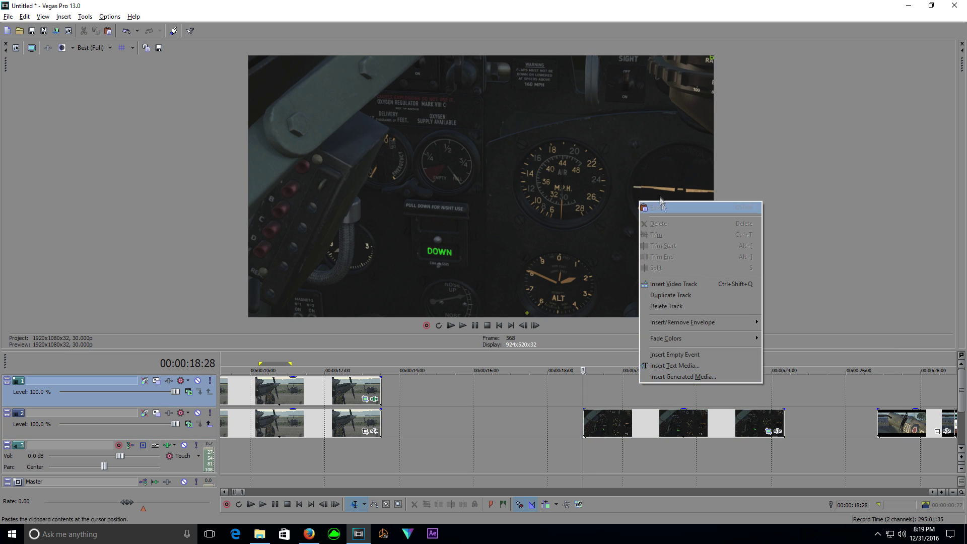
pyautogui.click(660, 206)
# Step: Settle the playhead on frame 587 of the cockpit shot
pyautogui.click(612, 389)
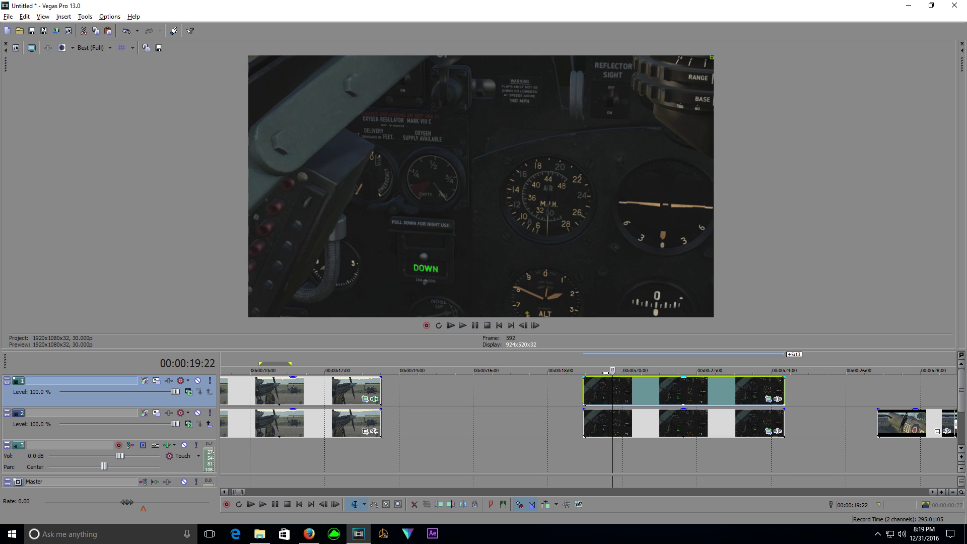
pyautogui.moveTo(613, 388)
pyautogui.mouseDown()
pyautogui.moveTo(582, 389)
pyautogui.moveTo(602, 388)
pyautogui.mouseUp()
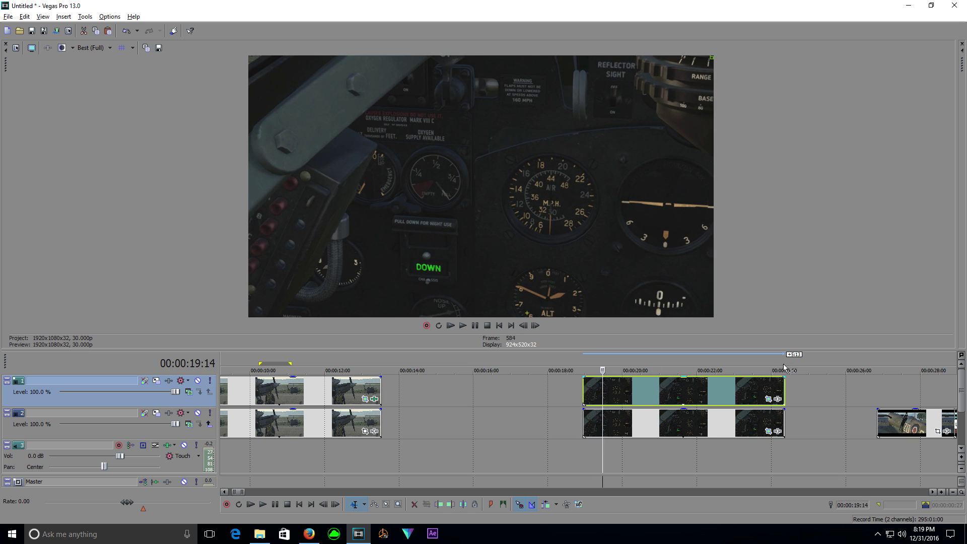
pyautogui.moveTo(628, 387); pyautogui.dragTo(606, 388)
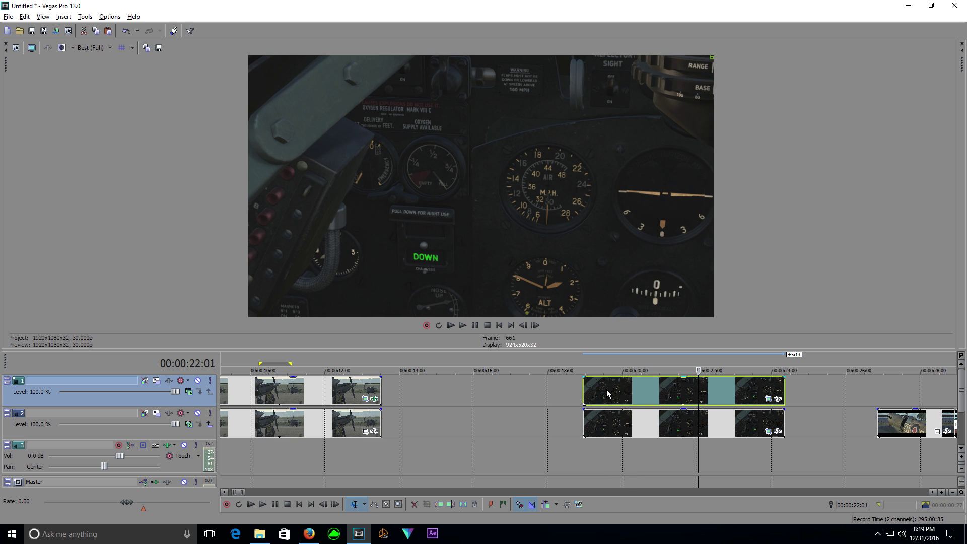
# Step: Add Sony Defocus and Sony Cookie Cutter to the cockpit copy
pyautogui.click(778, 399)
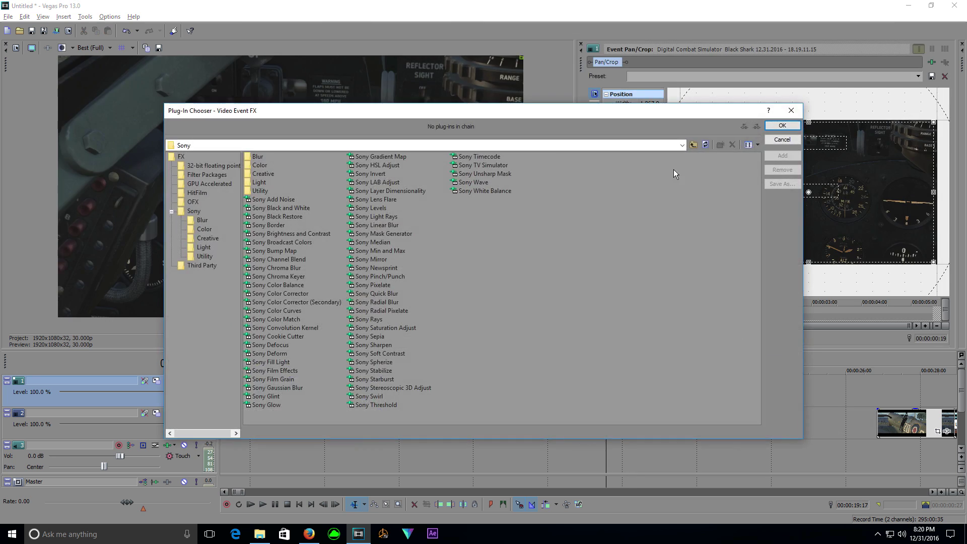
pyautogui.doubleClick(275, 346)
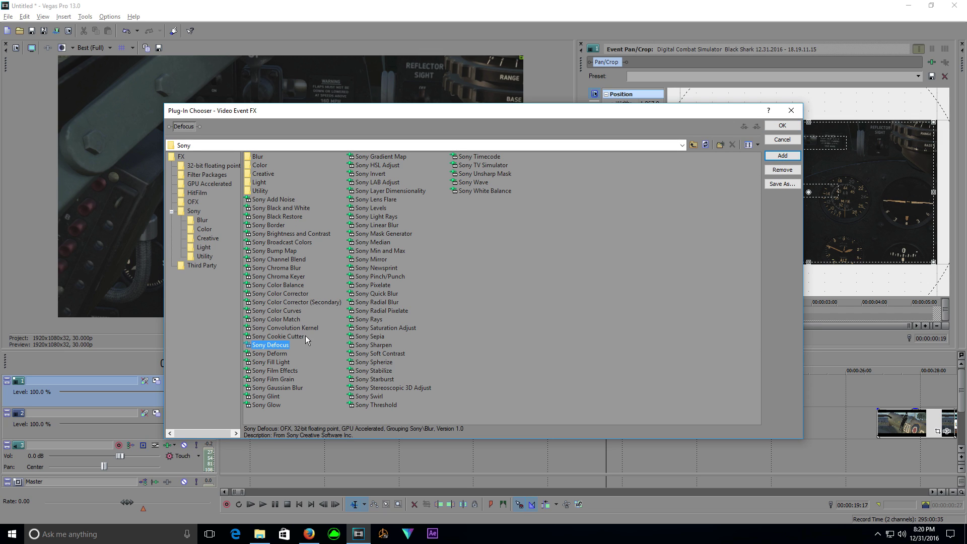
pyautogui.doubleClick(292, 336)
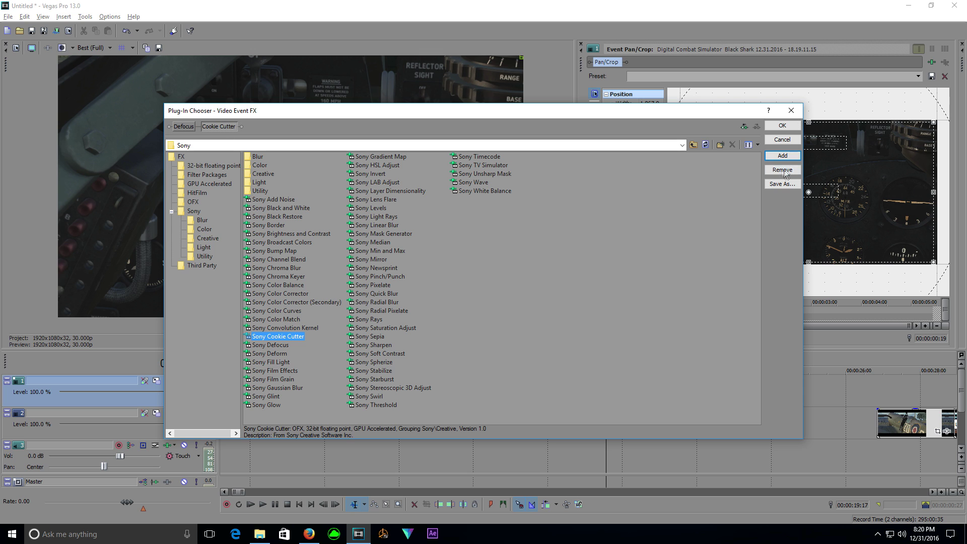
pyautogui.click(783, 126)
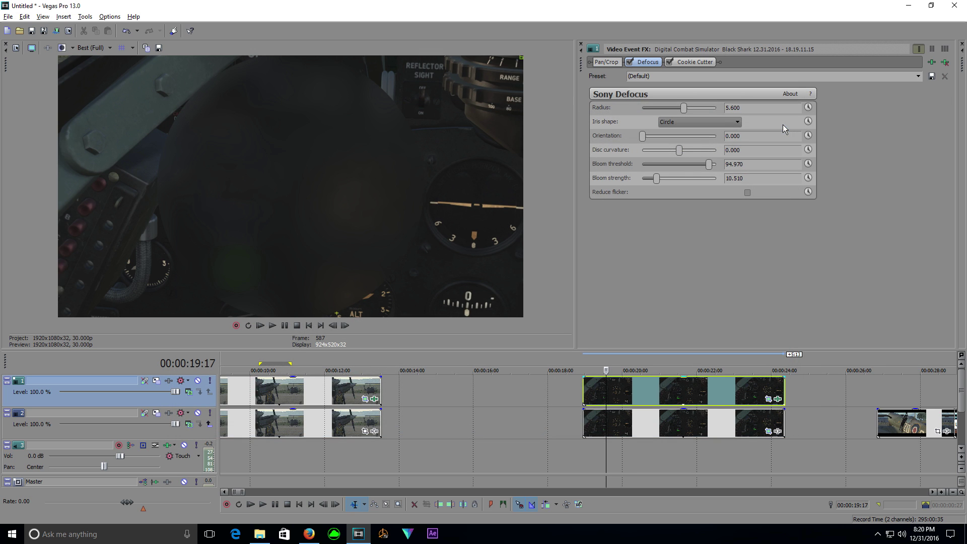
# Step: Center a 0.109 Cookie Cutter circle on the airspeed gauge with Method Cut away section
pyautogui.click(689, 62)
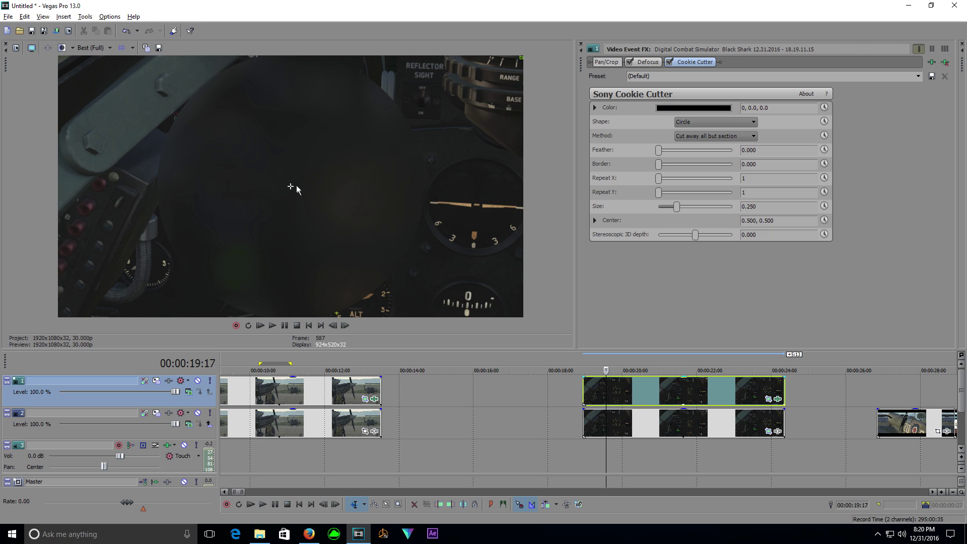
pyautogui.moveTo(294, 188); pyautogui.dragTo(362, 194)
pyautogui.moveTo(675, 206); pyautogui.dragTo(665, 211)
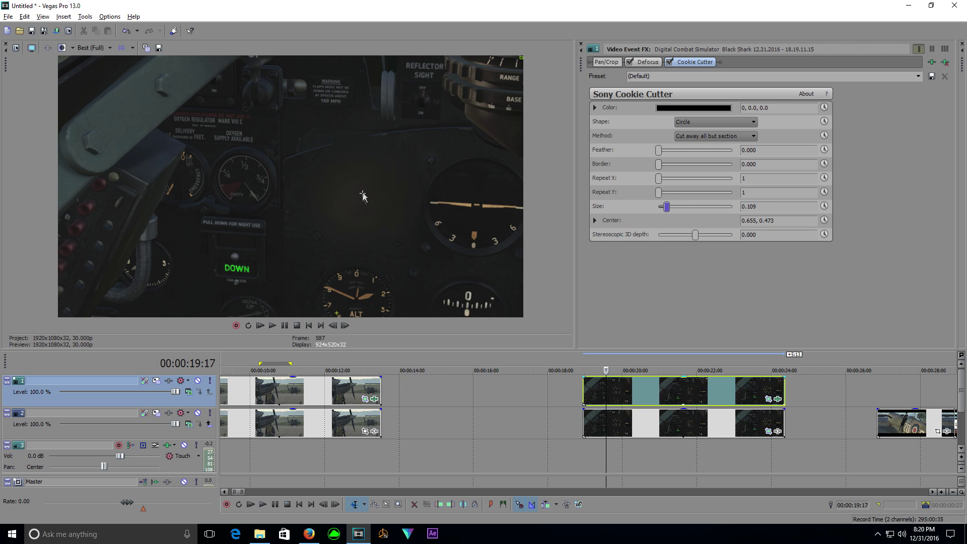
pyautogui.moveTo(363, 193); pyautogui.dragTo(350, 204)
pyautogui.click(693, 135)
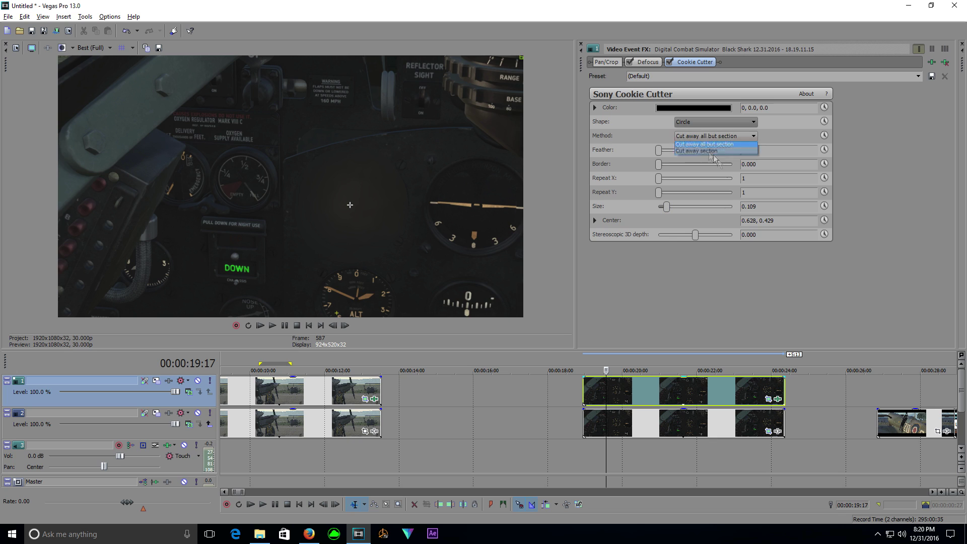
pyautogui.click(714, 202)
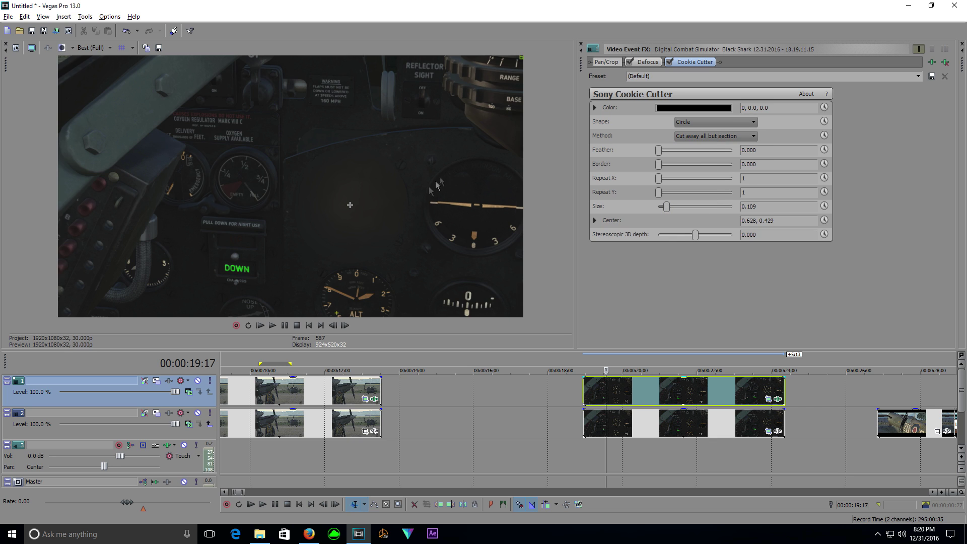
pyautogui.click(700, 138)
pyautogui.click(697, 150)
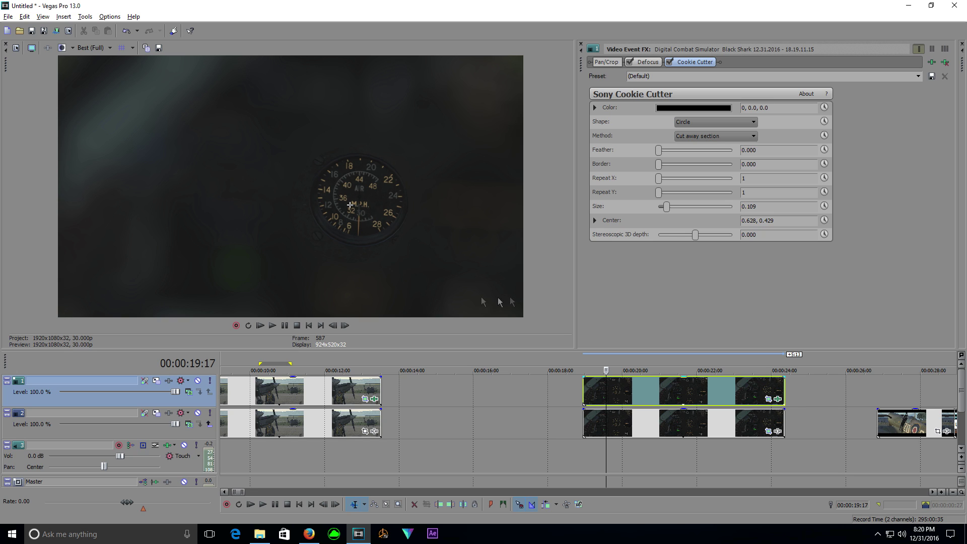
# Step: Feather the gauge circle to 2.000, enlarge it to 0.143, and lower Defocus radius to 0.750
pyautogui.moveTo(658, 155); pyautogui.dragTo(853, 157)
pyautogui.moveTo(666, 206); pyautogui.dragTo(672, 205)
pyautogui.click(644, 62)
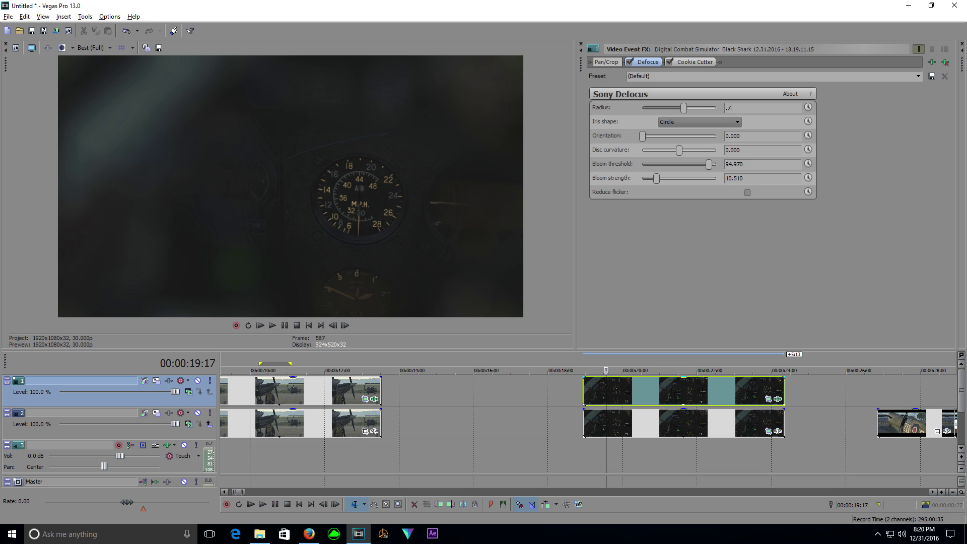
pyautogui.click(744, 132)
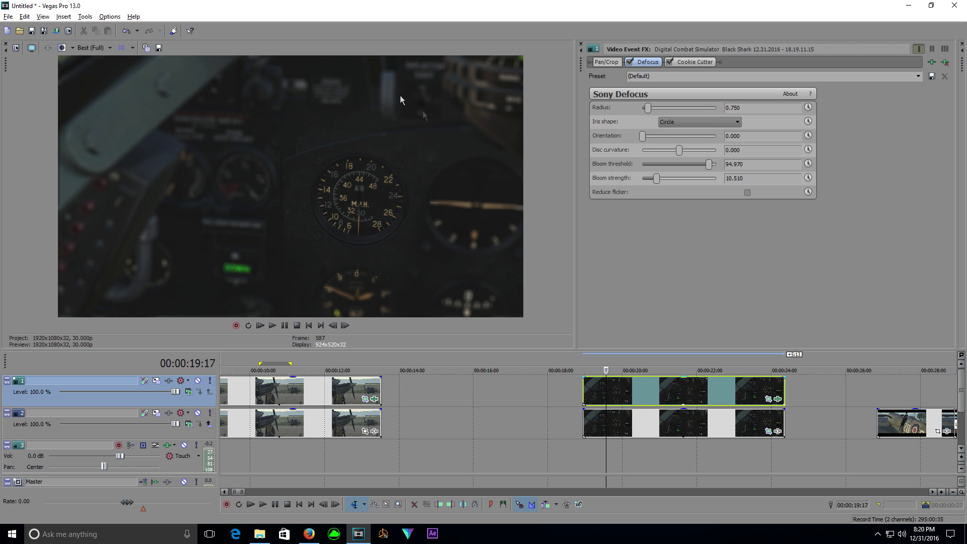
pyautogui.click(692, 61)
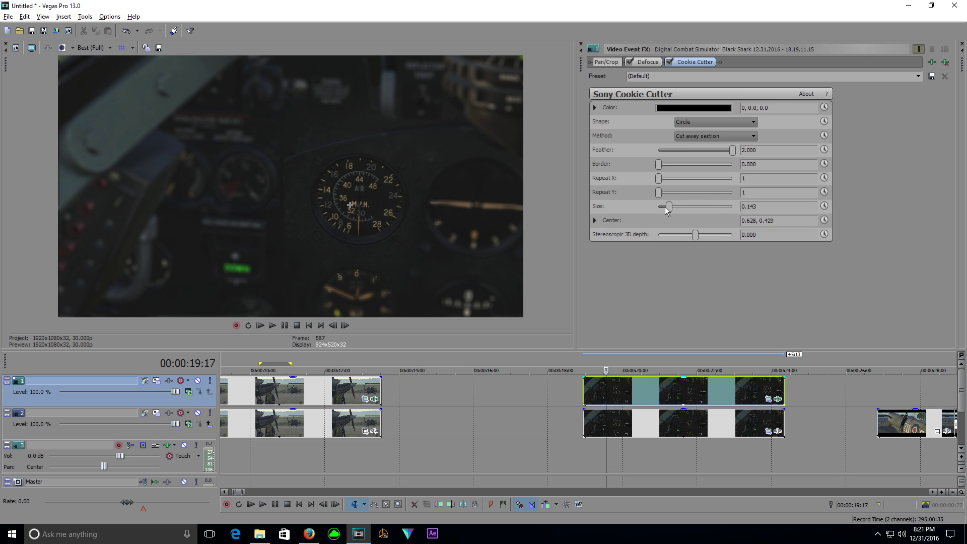
# Step: Enlarge the Cookie Cutter circle to 0.184, centred at 0.632, 0.458, and scrub to check
pyautogui.moveTo(669, 208); pyautogui.dragTo(671, 202)
pyautogui.moveTo(605, 381); pyautogui.dragTo(639, 393)
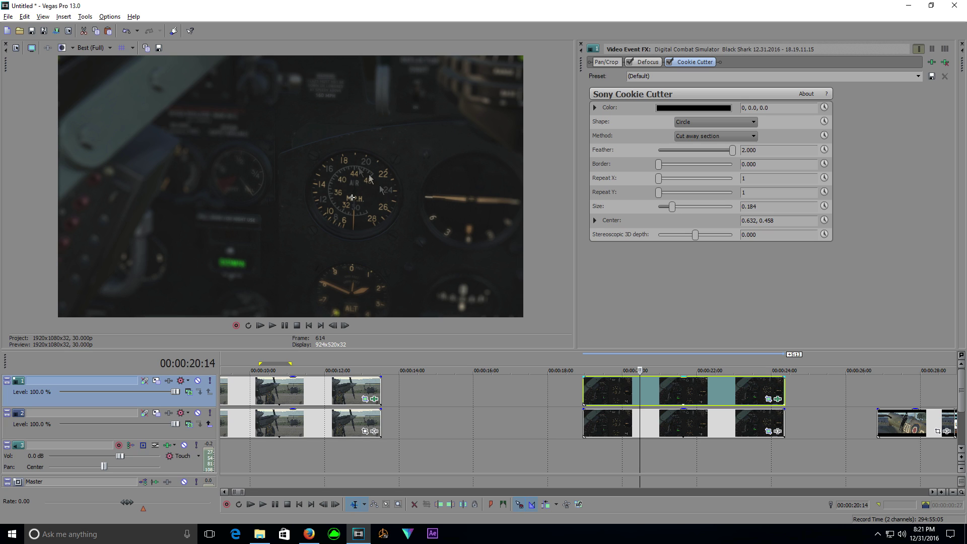
# Step: Move the playhead from 00:00:19:07 to 00:00:20:03 on the timeline
pyautogui.click(595, 390)
pyautogui.scroll(-5, 599, 393)
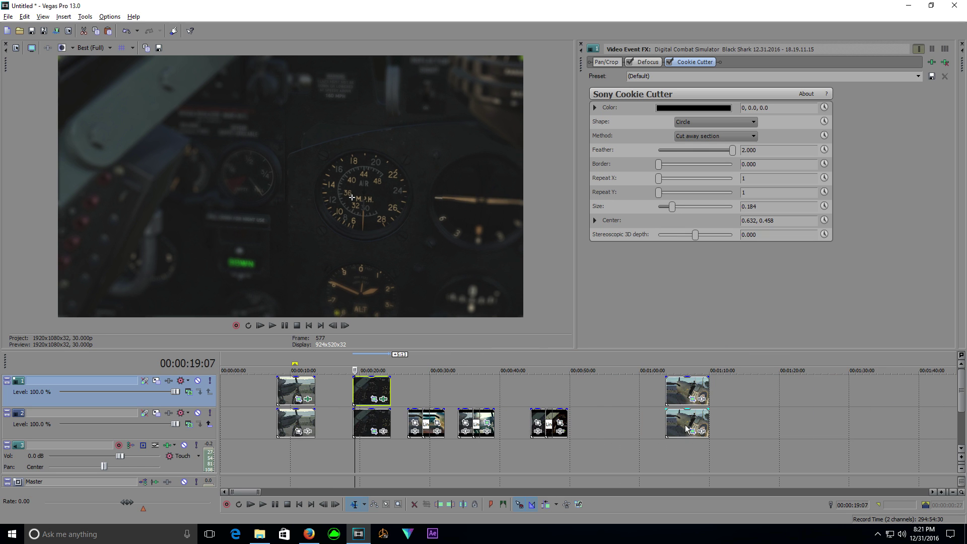
pyautogui.click(360, 391)
pyautogui.scroll(3, 522, 398)
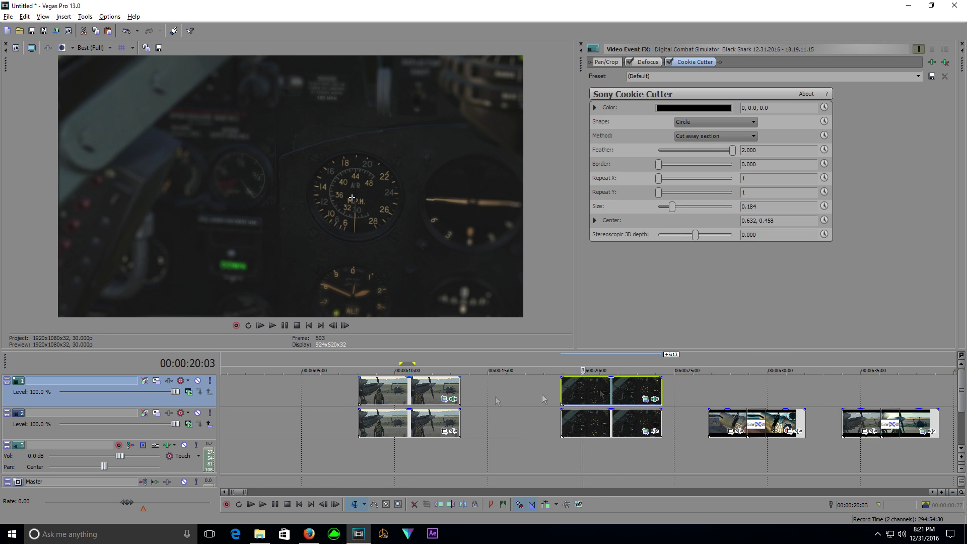